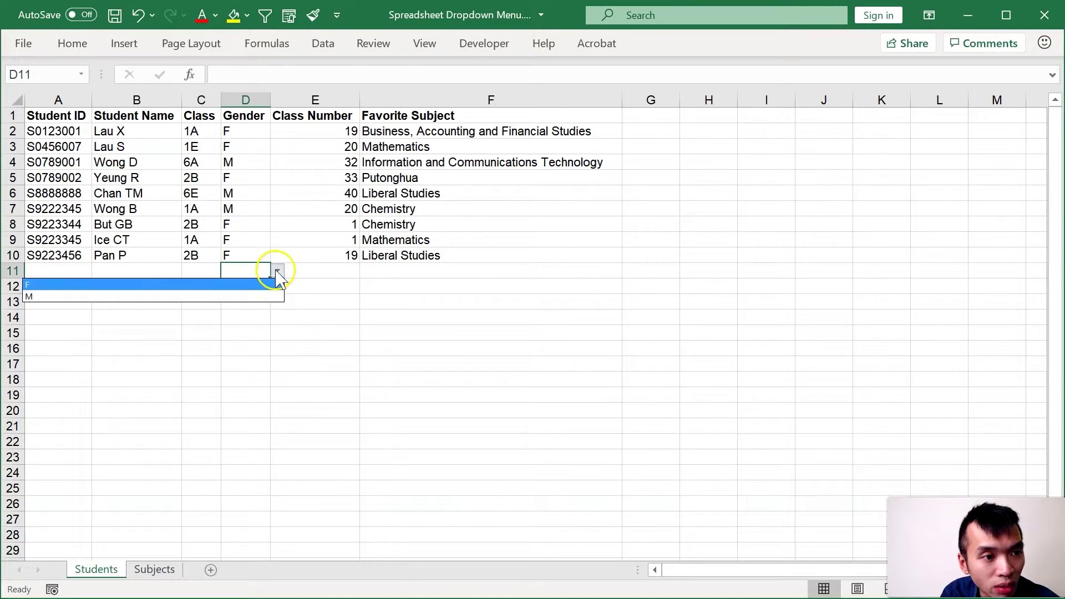
# - Open F11's Favorite Subject list and close it without choosing a subject
pyautogui.click(366, 272)
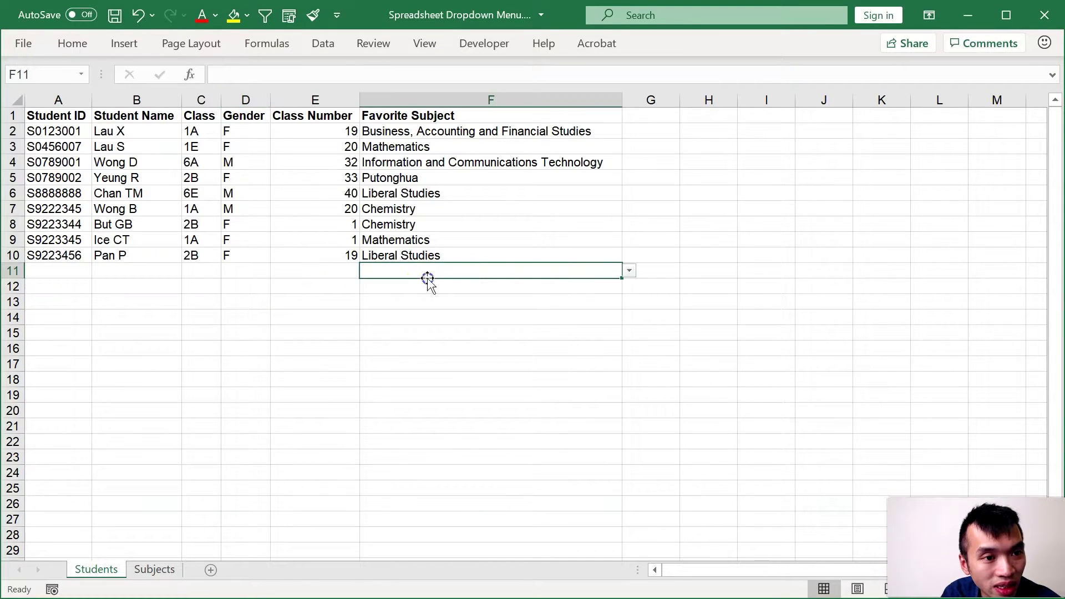
pyautogui.click(629, 271)
pyautogui.moveTo(627, 308)
pyautogui.mouseDown()
pyautogui.moveTo(625, 345)
pyautogui.moveTo(617, 260)
pyautogui.moveTo(633, 361)
pyautogui.moveTo(623, 249)
pyautogui.mouseUp()
pyautogui.click(584, 268)
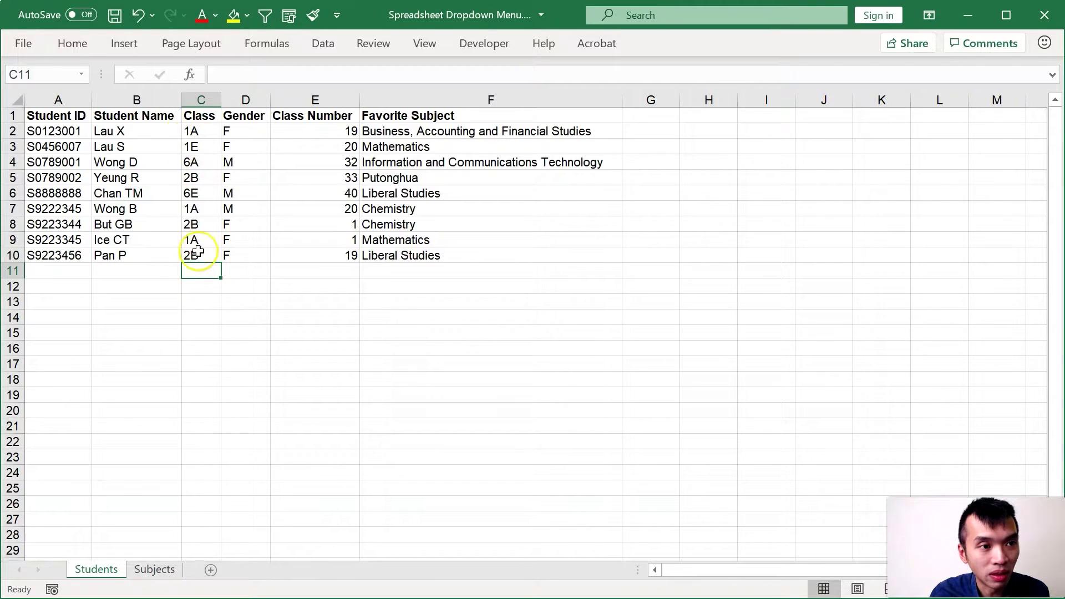
# - Show the pick list of existing student names for empty cell B11
pyautogui.click(163, 271)
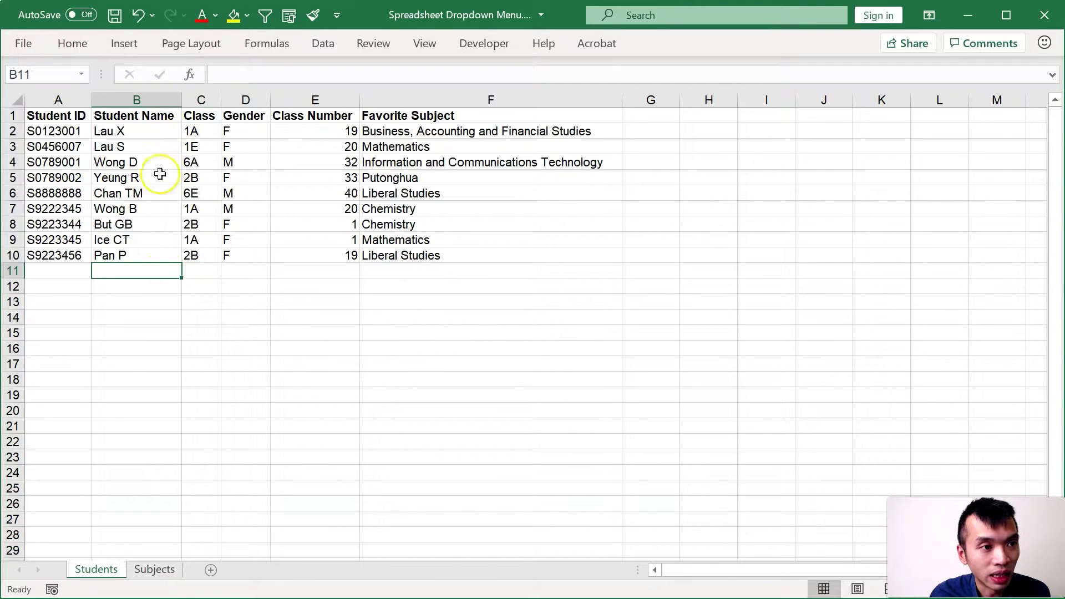
pyautogui.rightClick(144, 273)
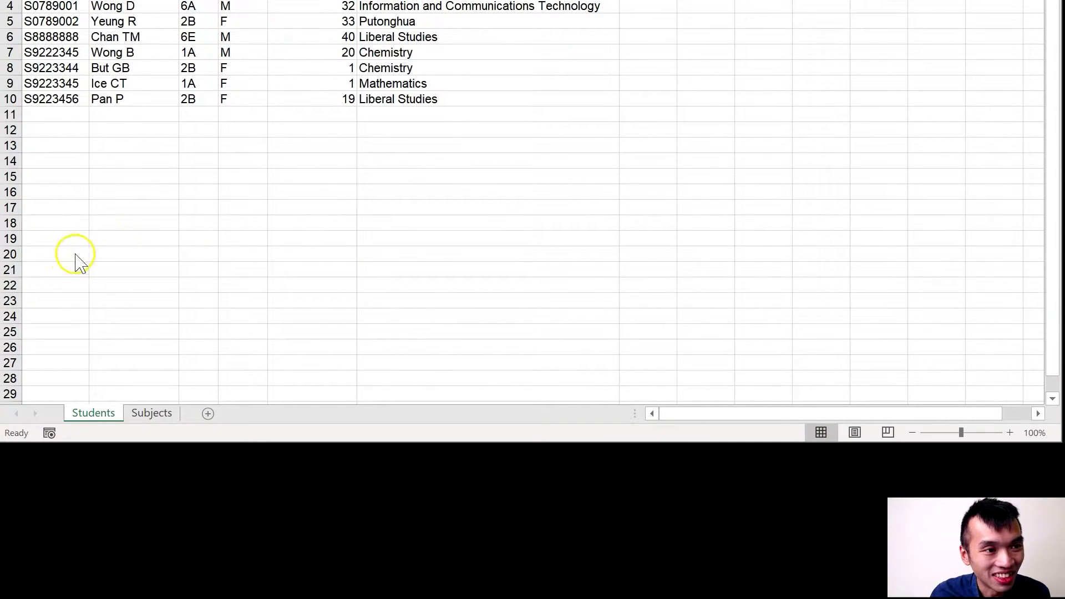
pyautogui.rightClick(137, 115)
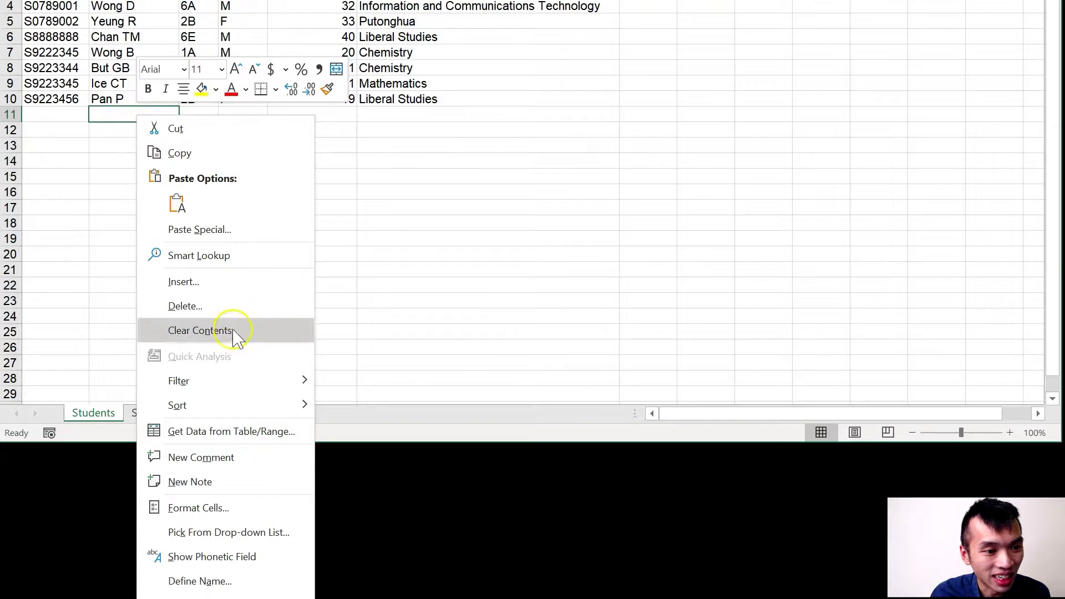
pyautogui.click(281, 532)
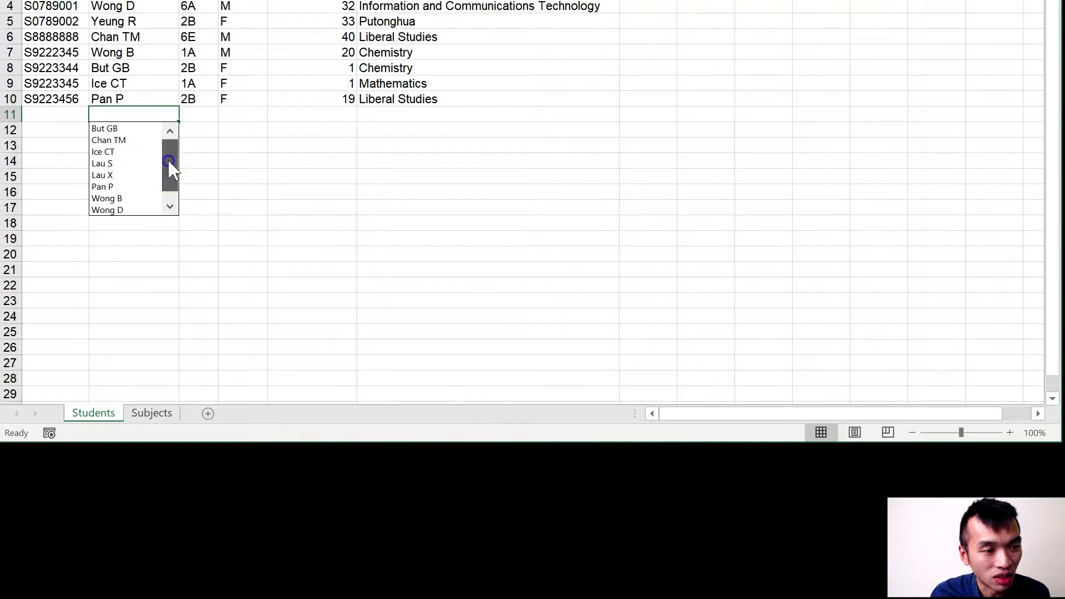
pyautogui.scroll(-1, 169, 170)
pyautogui.scroll(1, 172, 180)
pyautogui.scroll(-1, 171, 167)
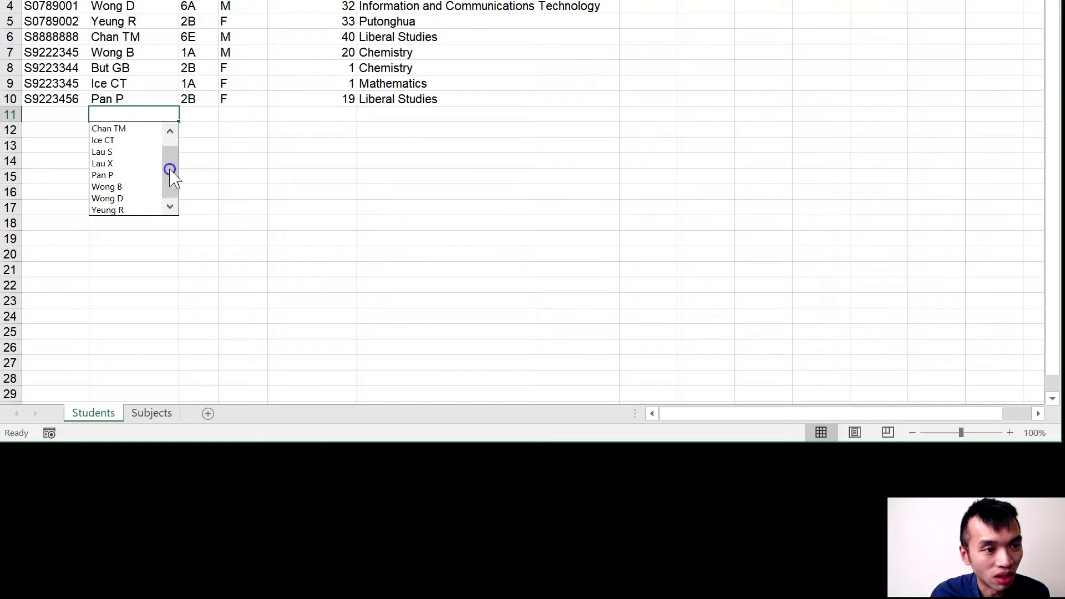
pyautogui.scroll(1, 173, 142)
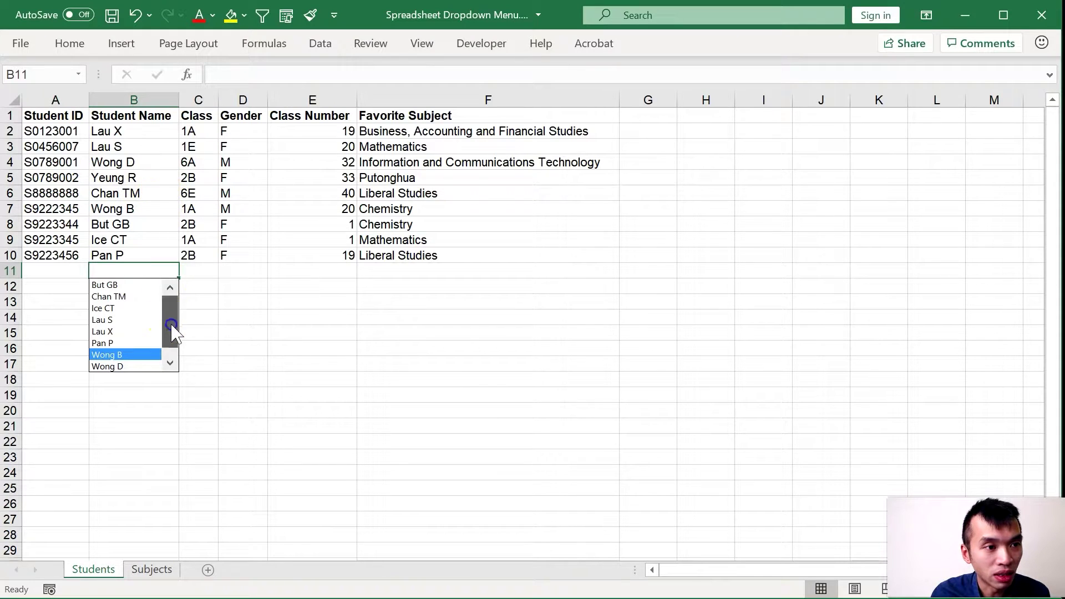
pyautogui.moveTo(172, 333); pyautogui.dragTo(174, 310)
# - Reopen B11's student-name pick list from the cell options, browse it, then close it
pyautogui.rightClick(160, 285)
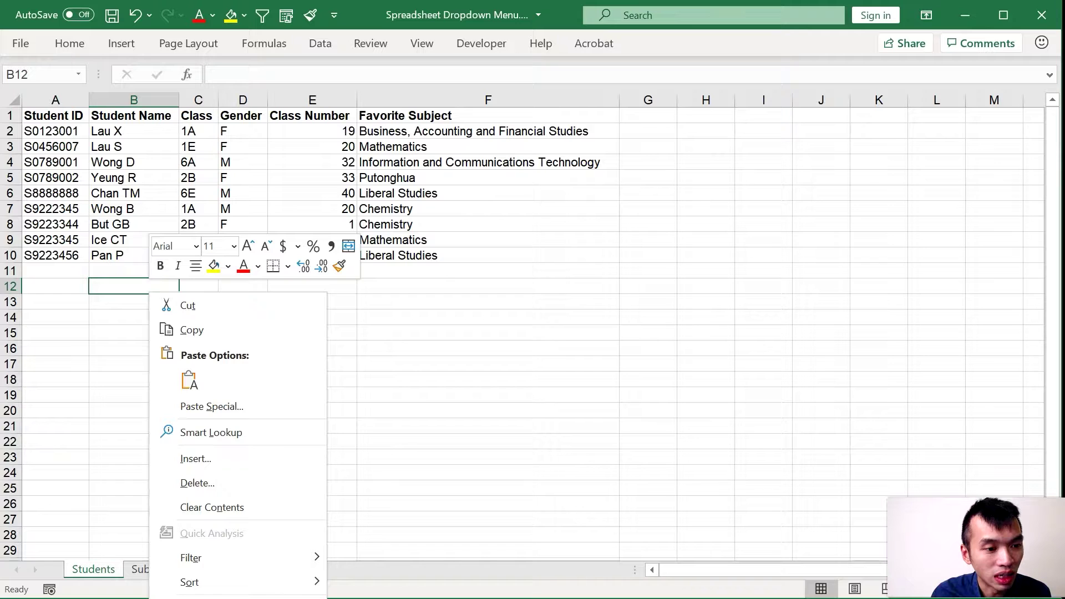
pyautogui.press('Escape')
pyautogui.rightClick(148, 272)
pyautogui.press('k')
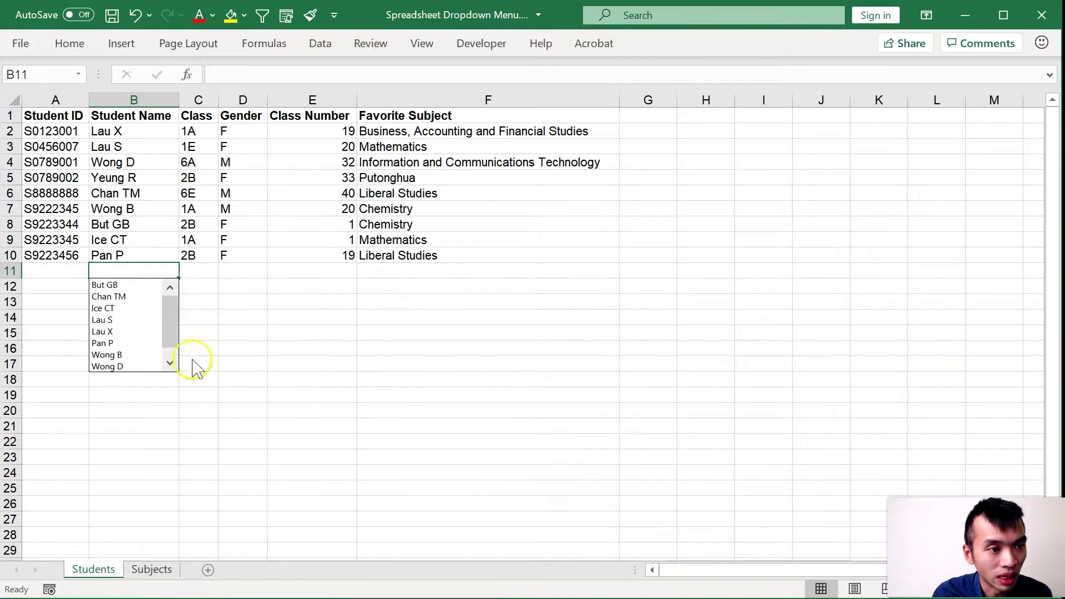
pyautogui.scroll(-1, 173, 340)
pyautogui.moveTo(173, 340); pyautogui.dragTo(177, 304)
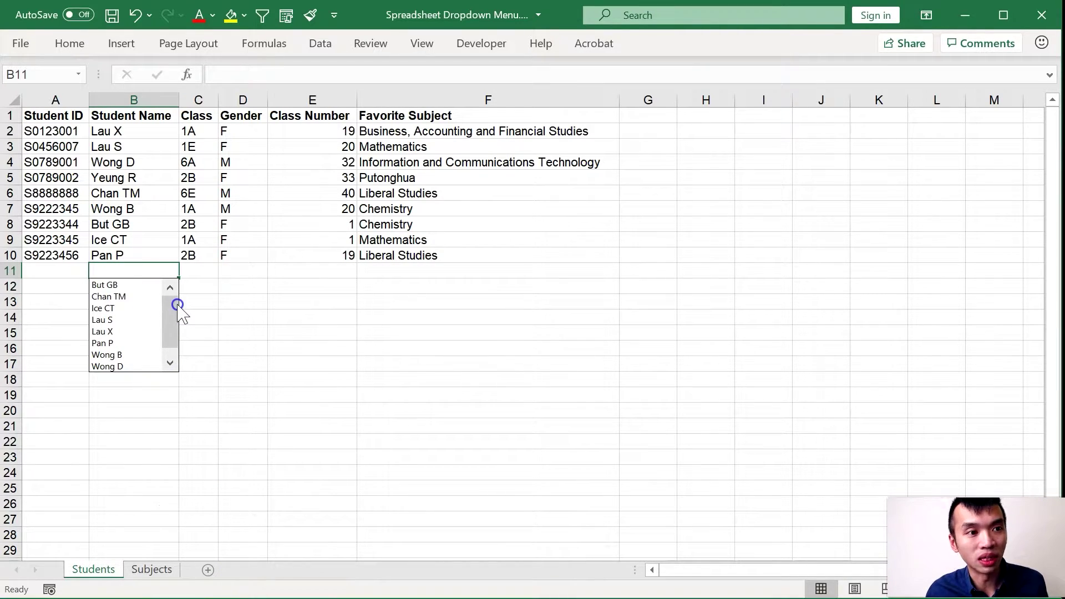
pyautogui.press('Escape')
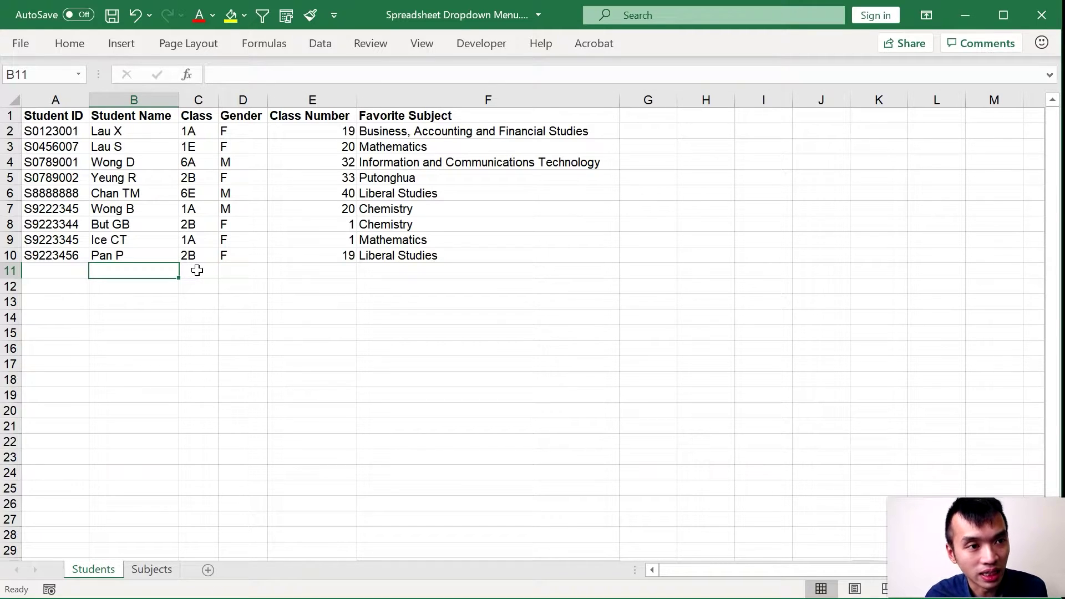
# - Show the pick lists of existing class and subject values for C11 and F11
pyautogui.rightClick(197, 270)
pyautogui.press('k')
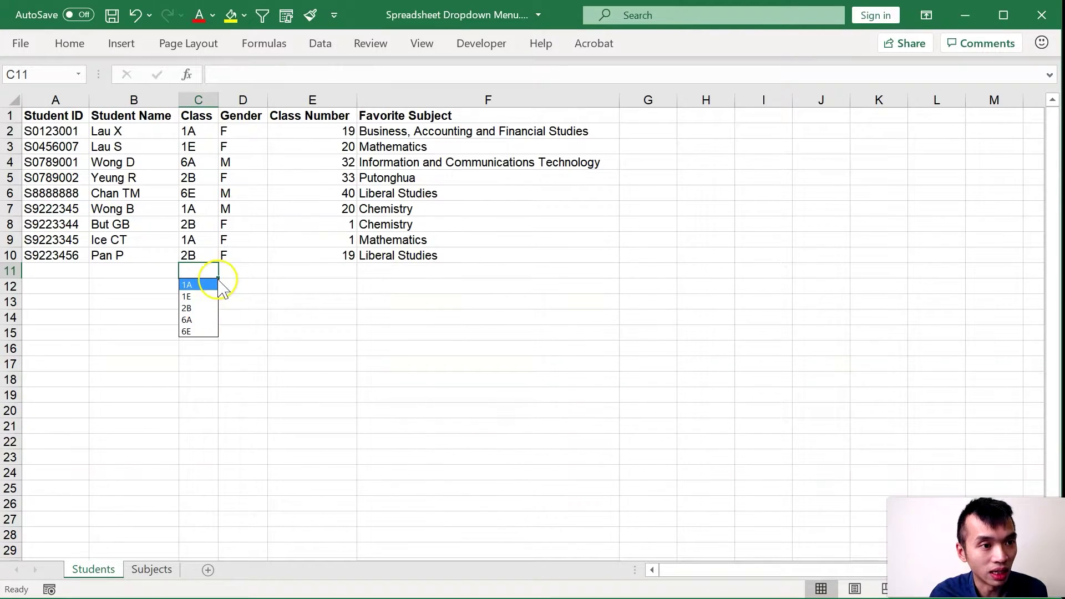
pyautogui.click(397, 271)
pyautogui.rightClick(398, 270)
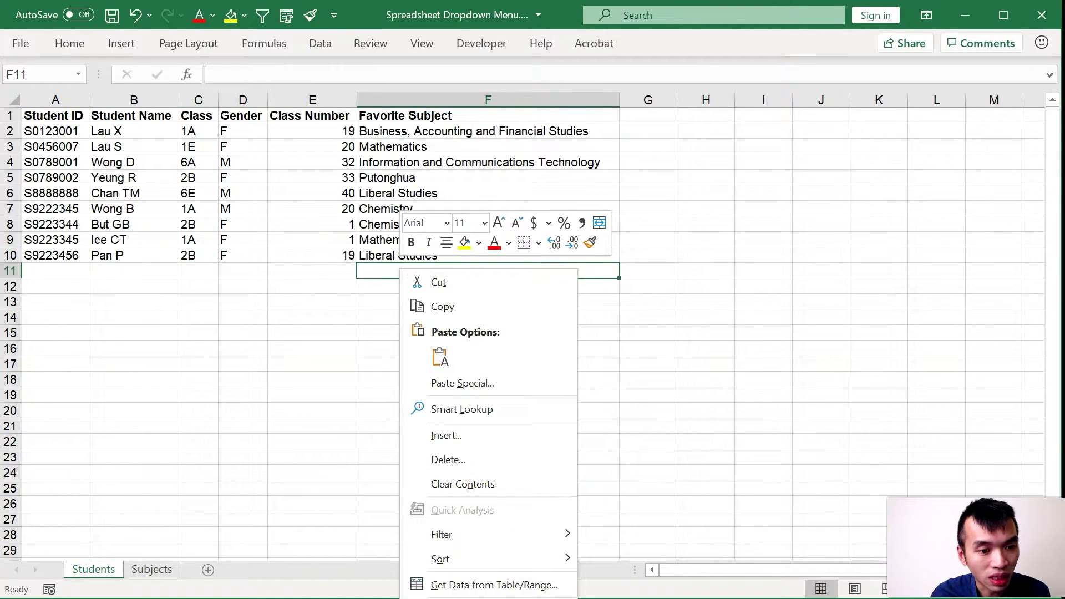
pyautogui.press('k')
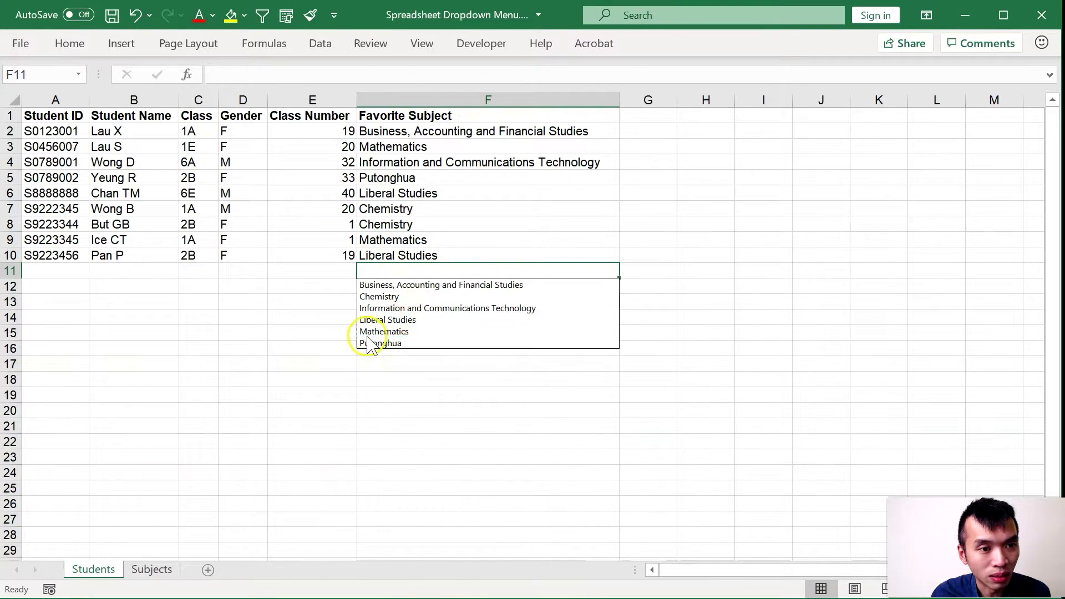
pyautogui.rightClick(344, 275)
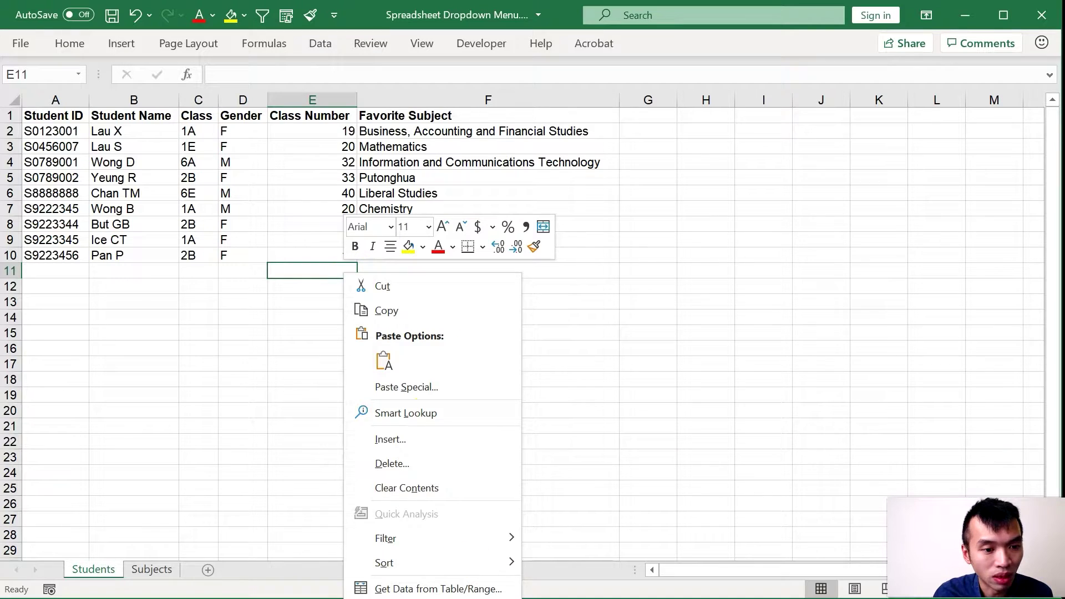
pyautogui.click(407, 488)
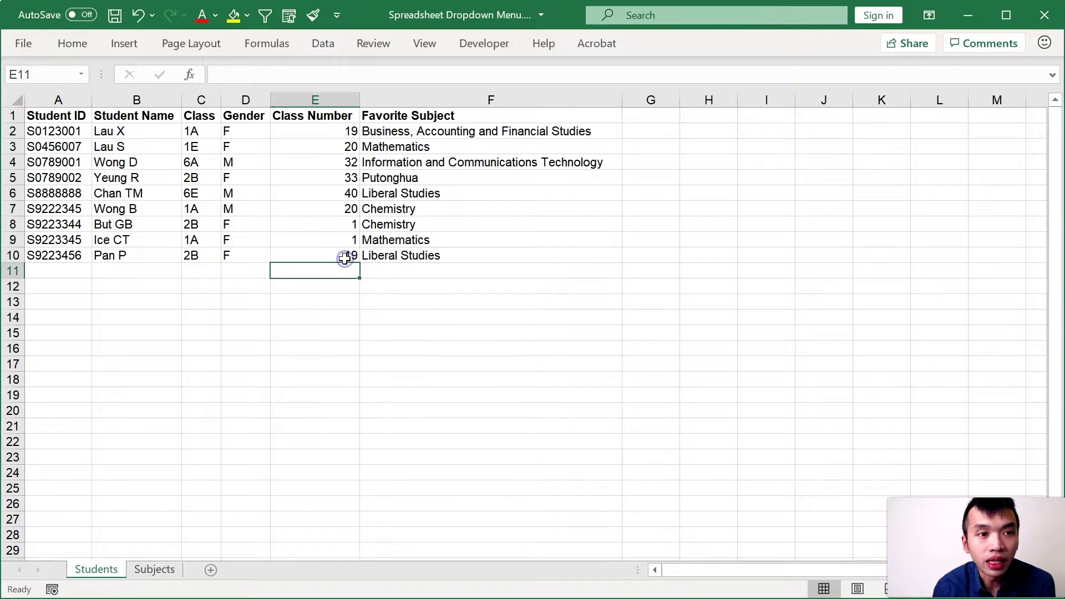
# - Select the Gender column starting from header cell D1
pyautogui.click(176, 270)
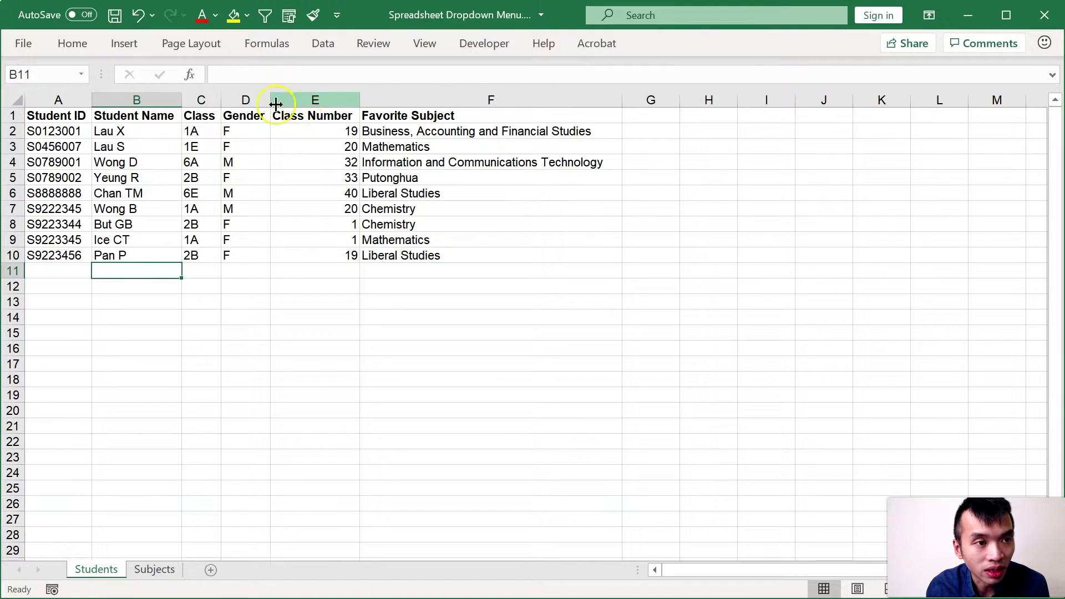
pyautogui.click(250, 121)
pyautogui.hotkey('ctrl', 'space')
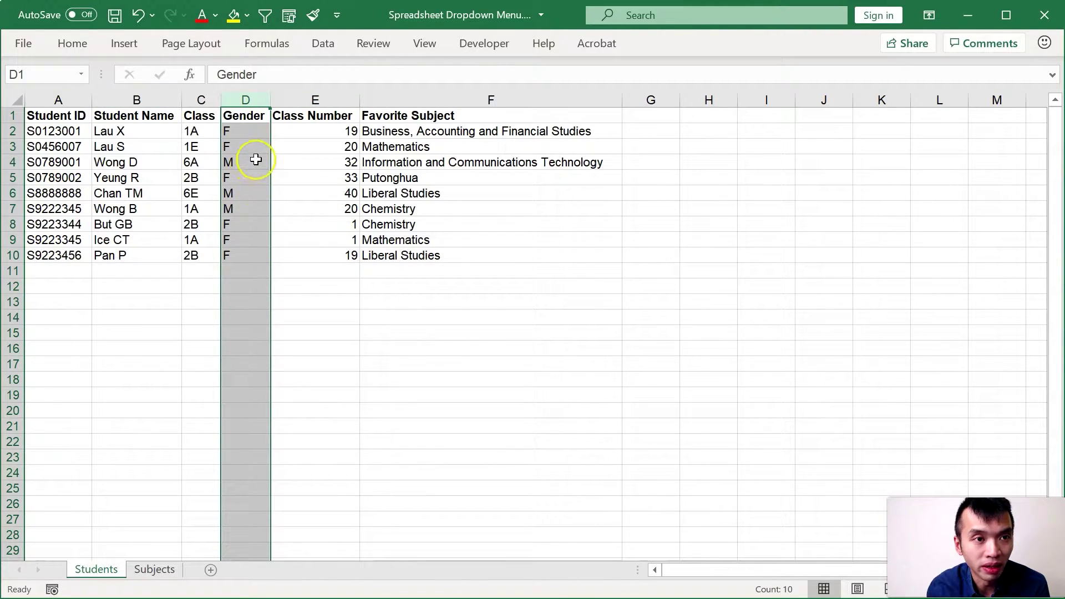
# - Apply List validation with source F,M and an in-cell dropdown to the Gender column
pyautogui.click(322, 45)
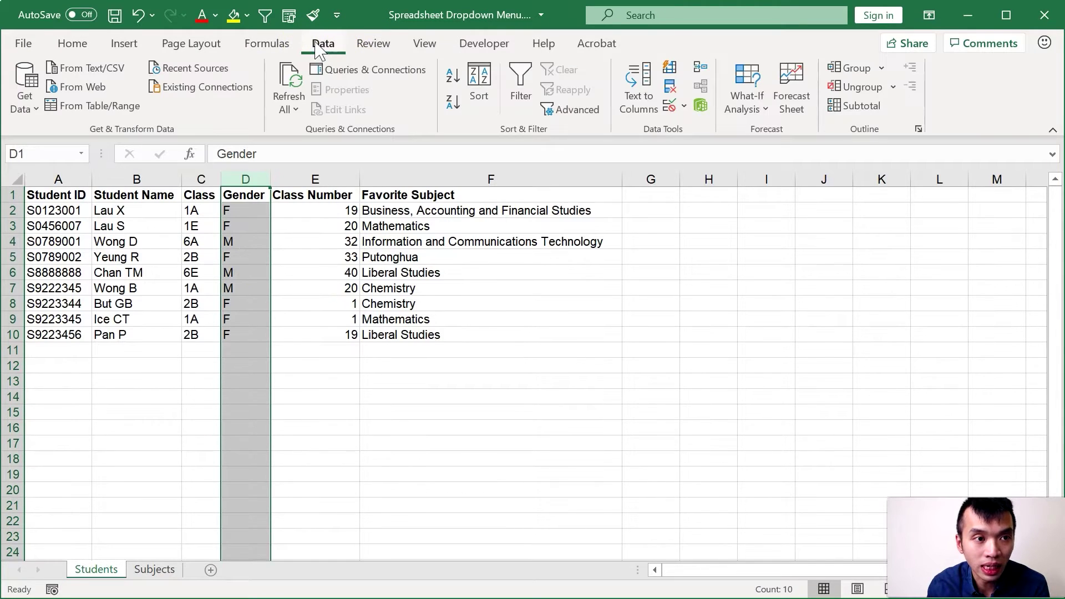
pyautogui.click(671, 107)
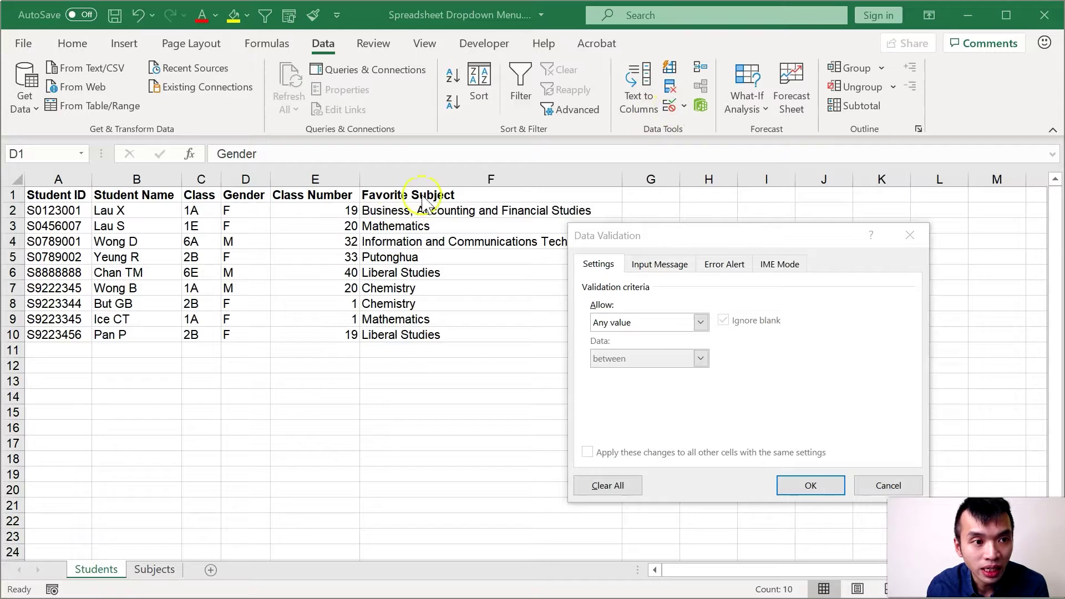
pyautogui.click(651, 324)
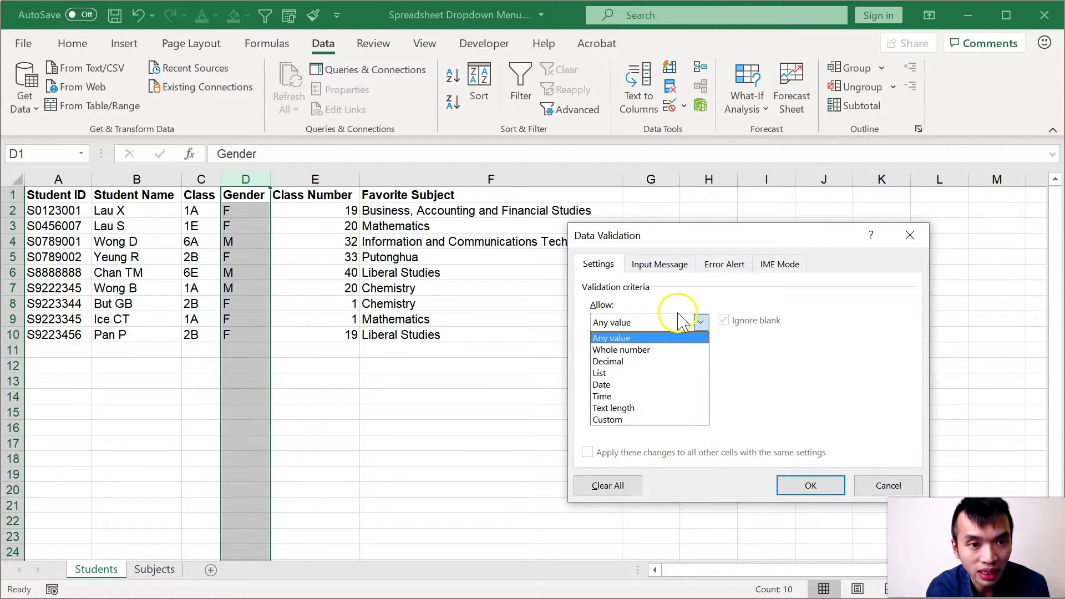
pyautogui.click(683, 371)
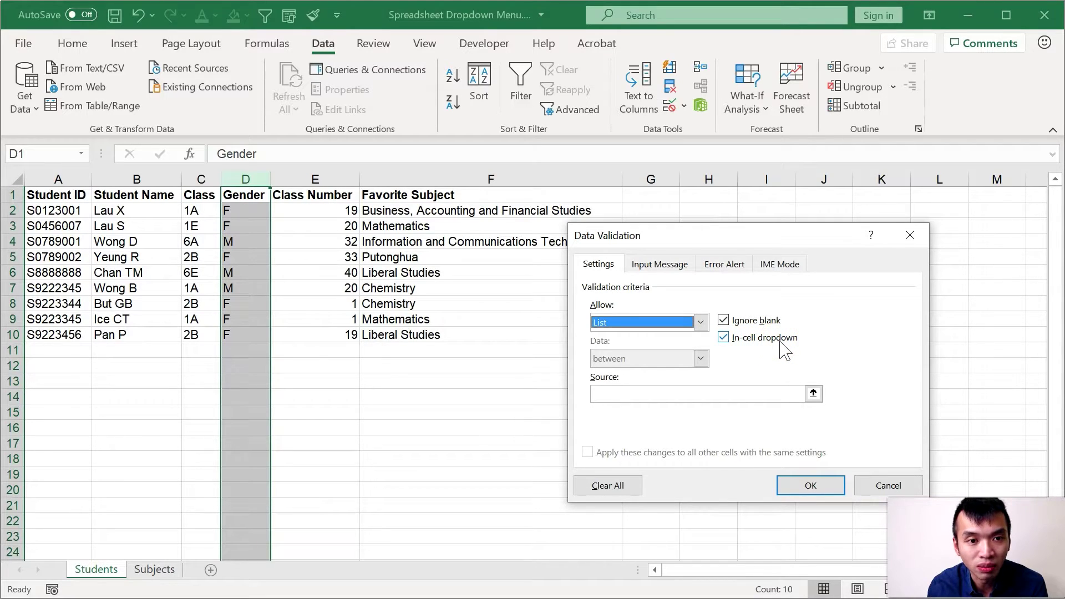
pyautogui.click(734, 394)
pyautogui.write('F,M')
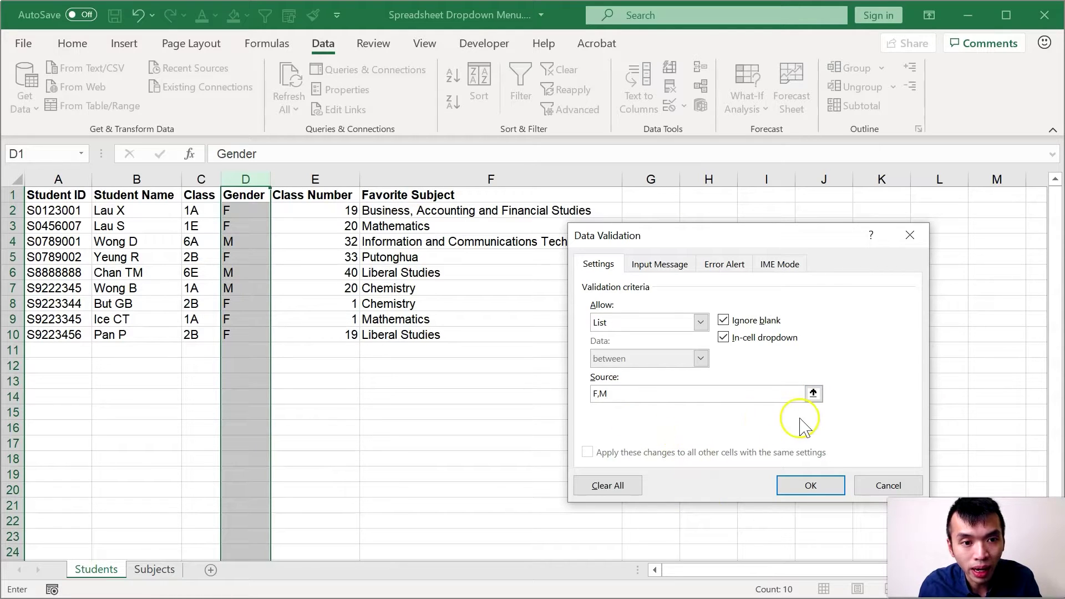
pyautogui.click(810, 485)
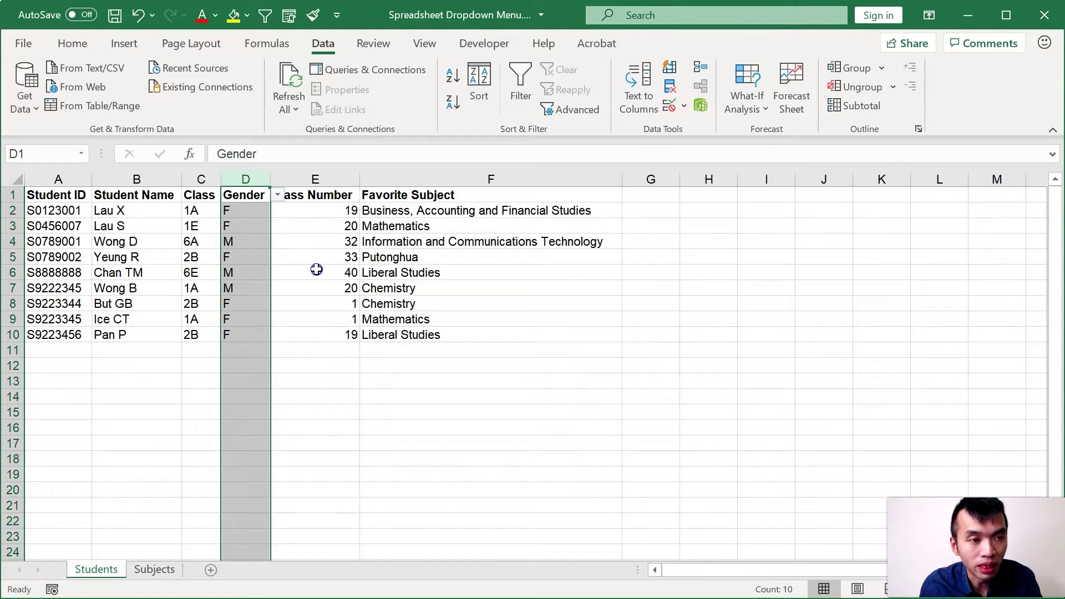
# - Check the F/M dropdown in D11, D10 and header D1 without changing any values
pyautogui.click(249, 350)
pyautogui.click(278, 350)
pyautogui.click(278, 350)
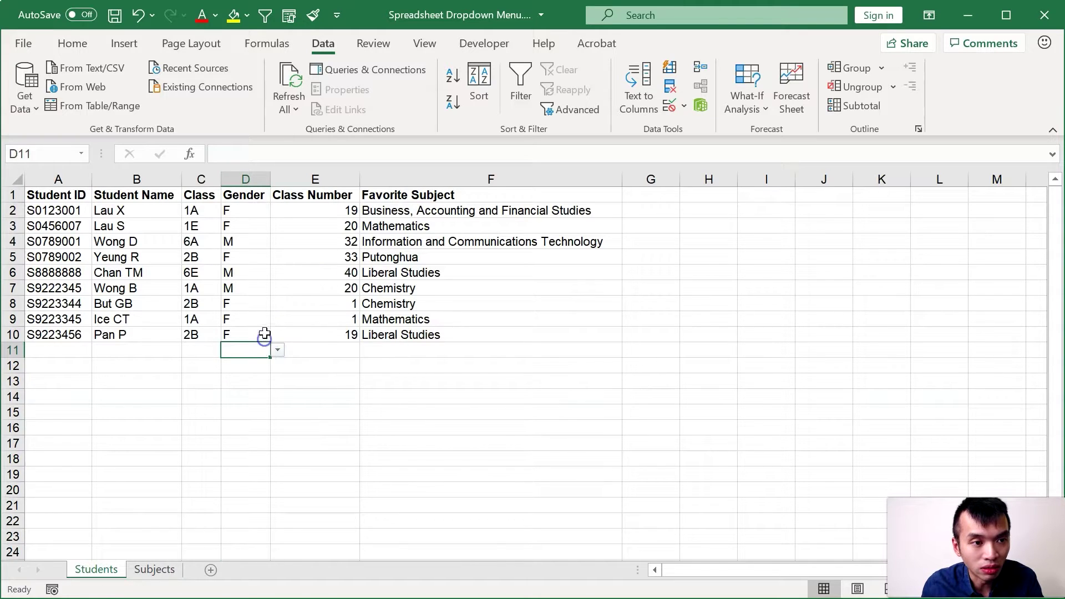
pyautogui.click(264, 335)
pyautogui.click(278, 334)
pyautogui.click(278, 334)
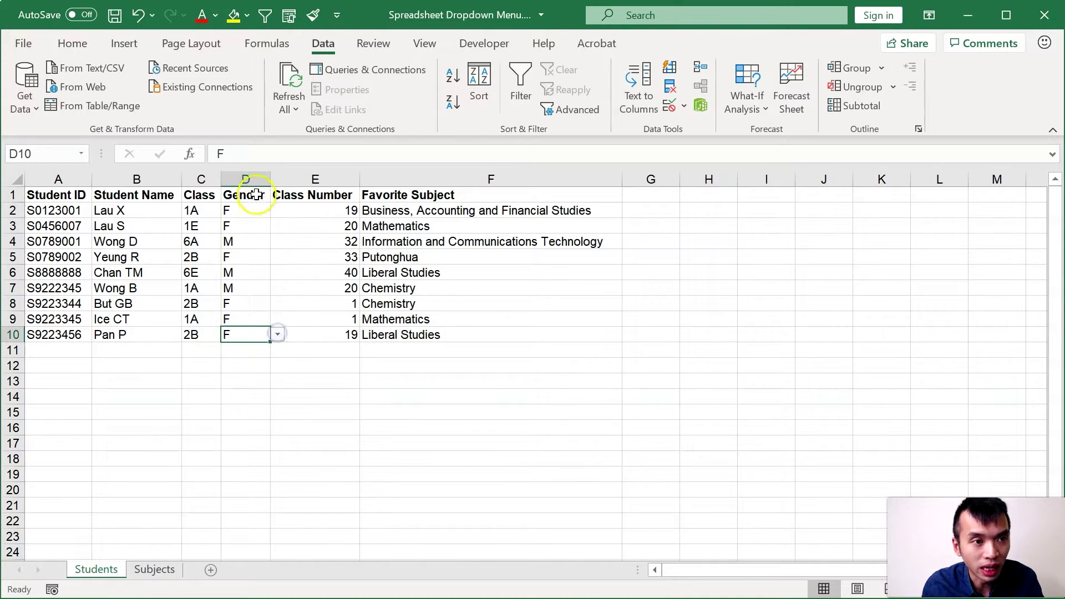
pyautogui.click(257, 196)
pyautogui.click(277, 195)
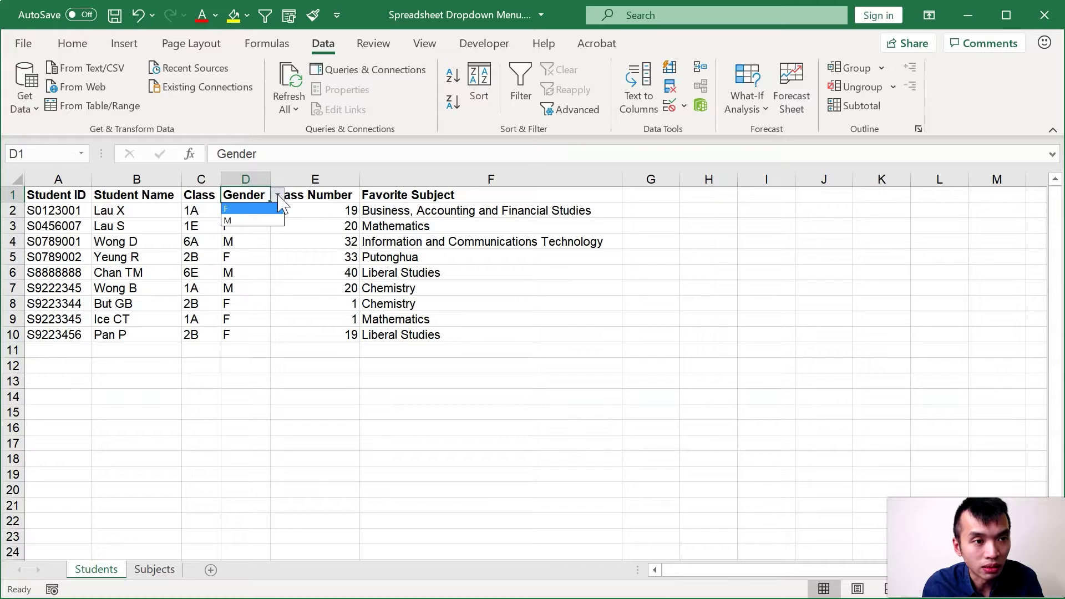
pyautogui.click(277, 195)
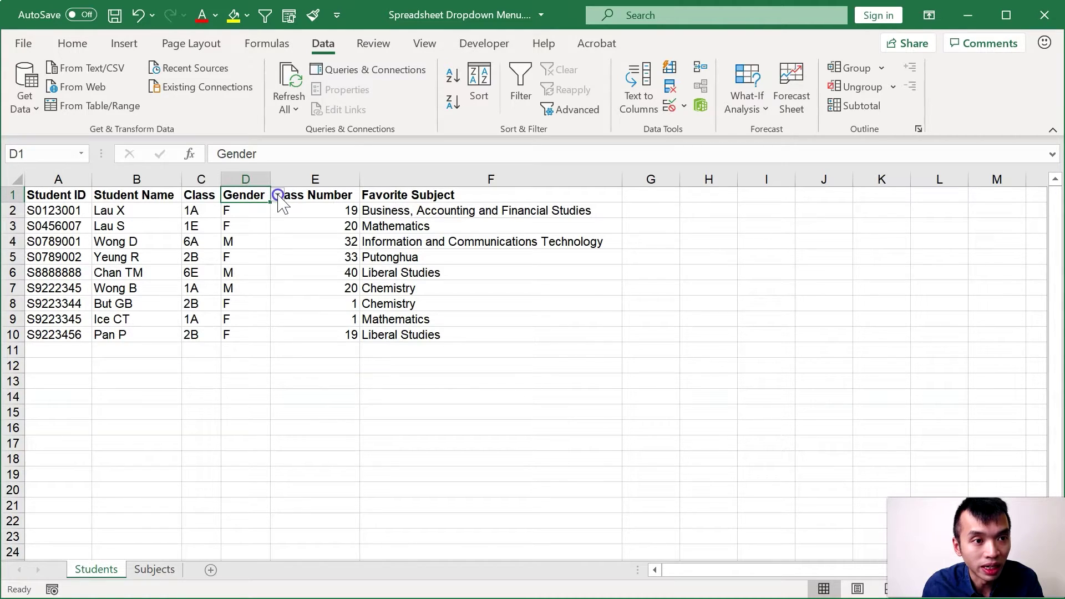
# - Change header D1's data validation to Any value
pyautogui.rightClick(256, 197)
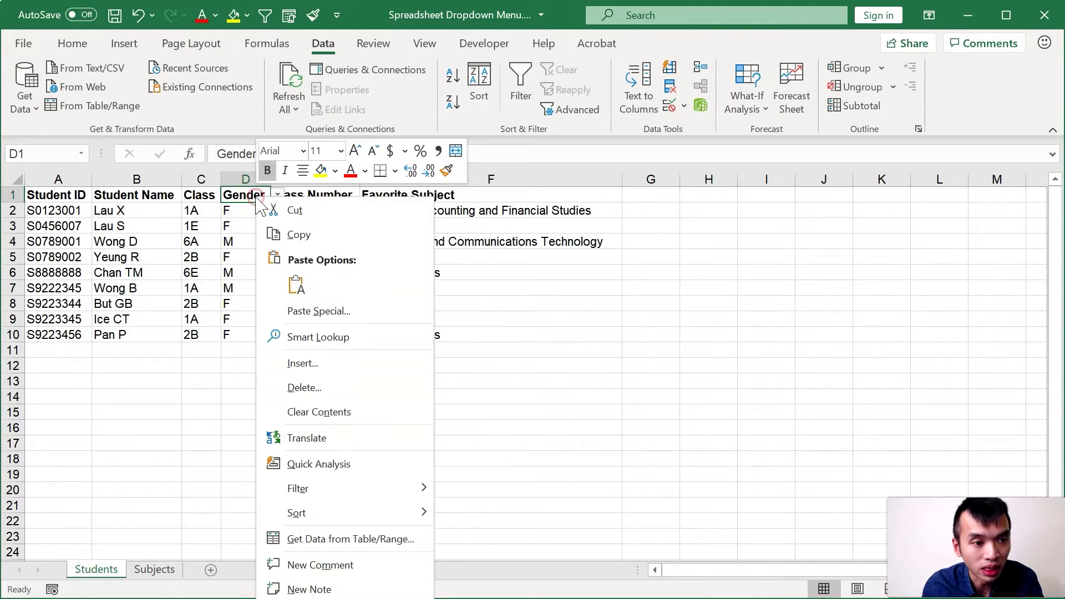
pyautogui.click(256, 197)
pyautogui.click(672, 107)
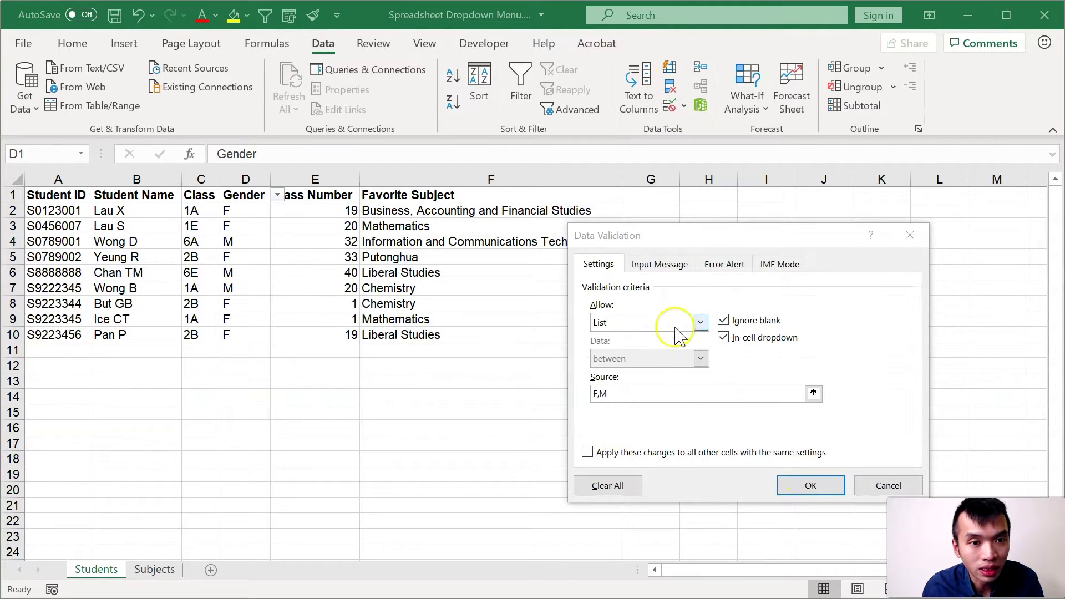
pyautogui.click(670, 323)
pyautogui.click(676, 338)
pyautogui.click(811, 485)
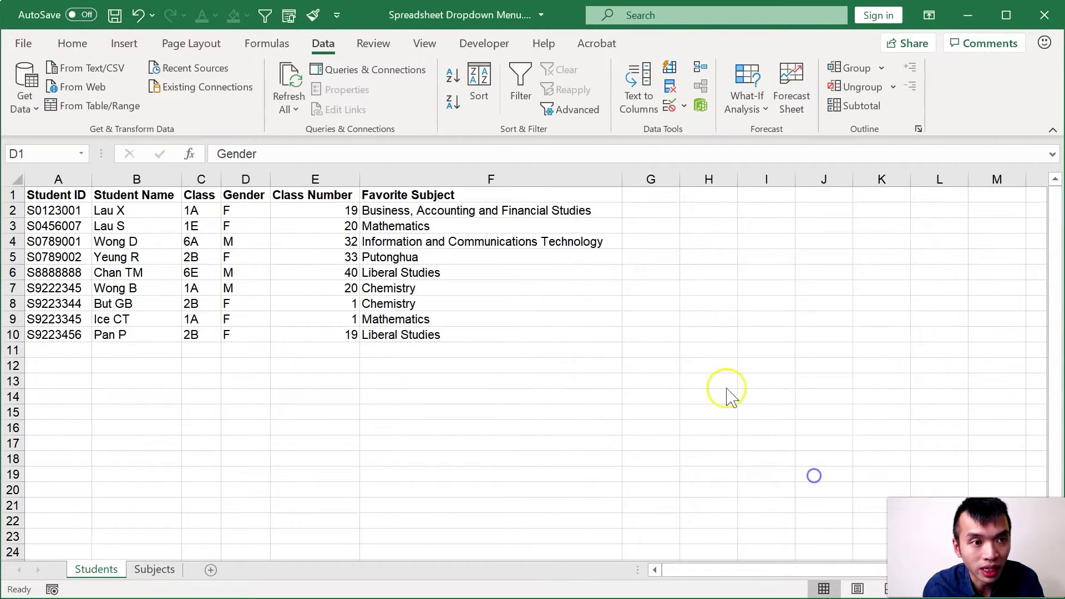
# - Confirm D1 has no dropdown while D2 through D11 still offer the gender list
pyautogui.click(254, 194)
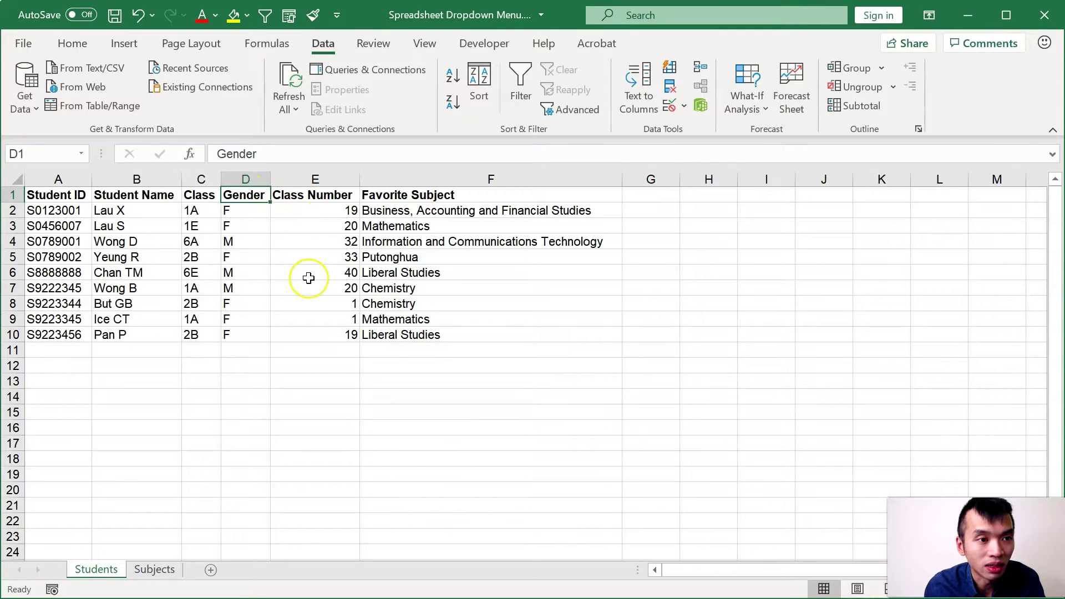
pyautogui.moveTo(244, 210); pyautogui.dragTo(244, 335)
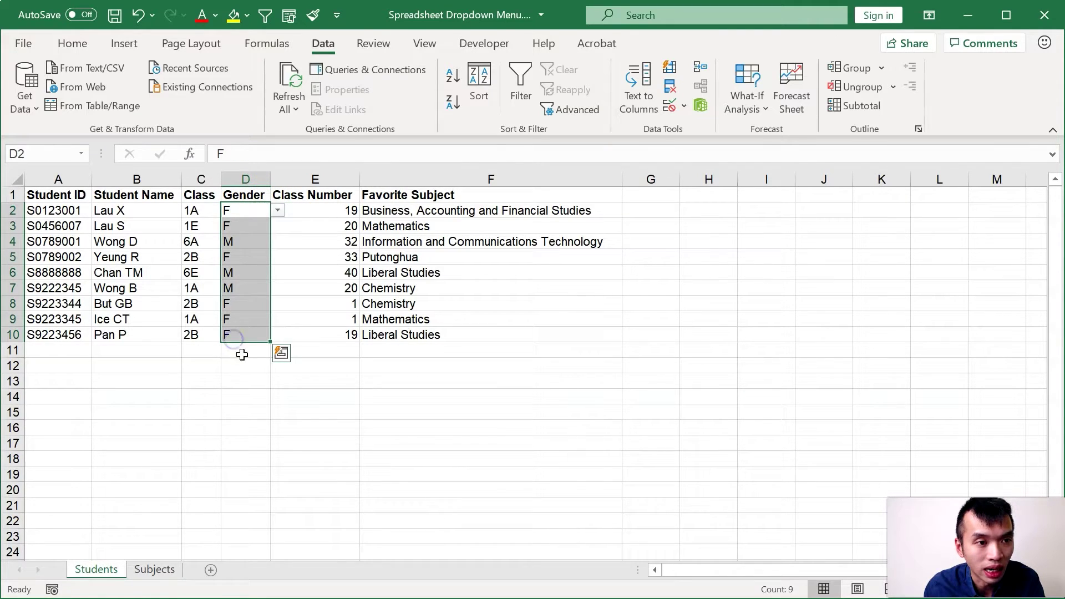
pyautogui.click(243, 351)
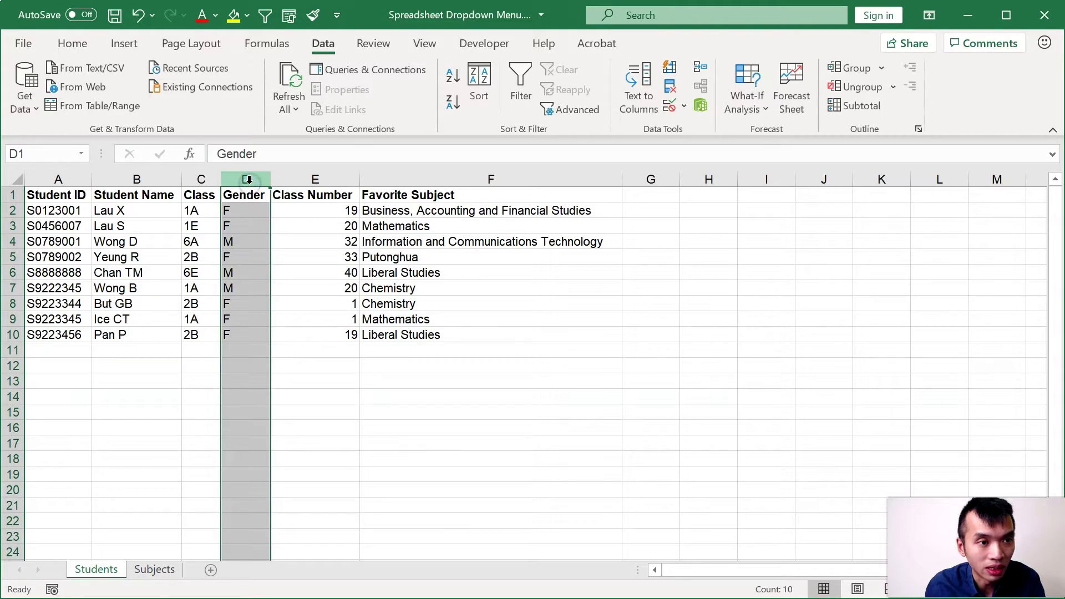
pyautogui.click(255, 302)
pyautogui.click(249, 394)
pyautogui.scroll(-6, 250, 392)
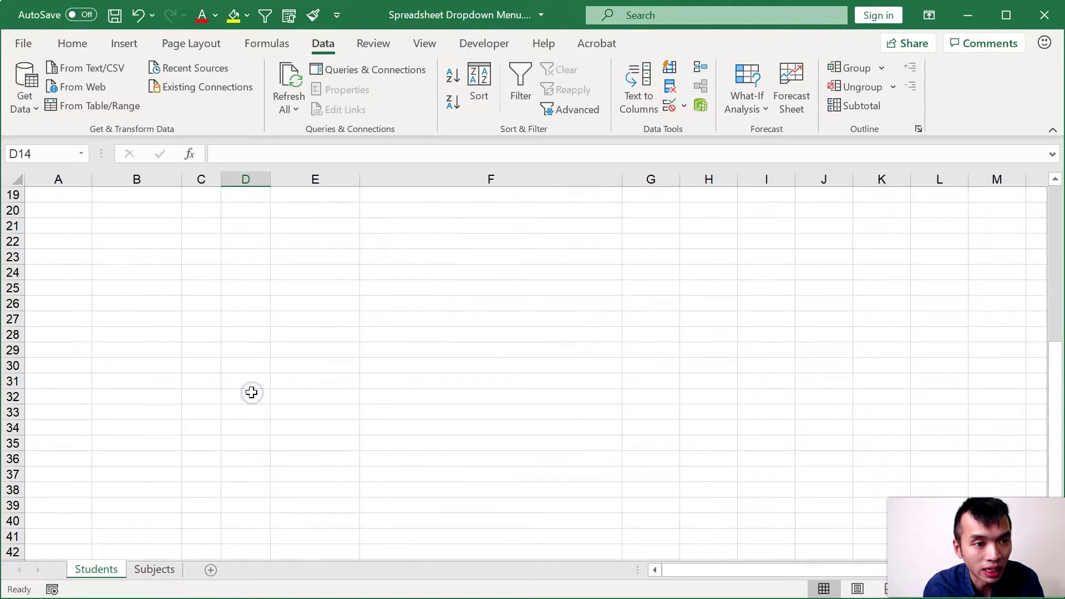
pyautogui.scroll(-3, 250, 392)
pyautogui.click(251, 392)
pyautogui.click(228, 464)
pyautogui.scroll(-2, 230, 465)
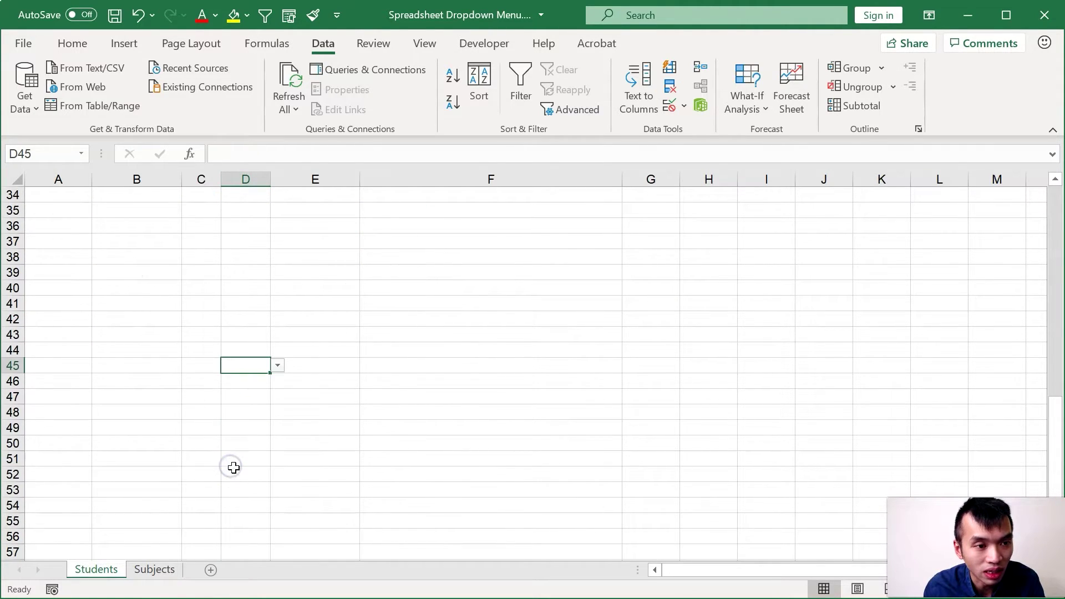
pyautogui.click(233, 466)
pyautogui.scroll(-7, 234, 467)
pyautogui.scroll(-7, 234, 469)
pyautogui.click(233, 469)
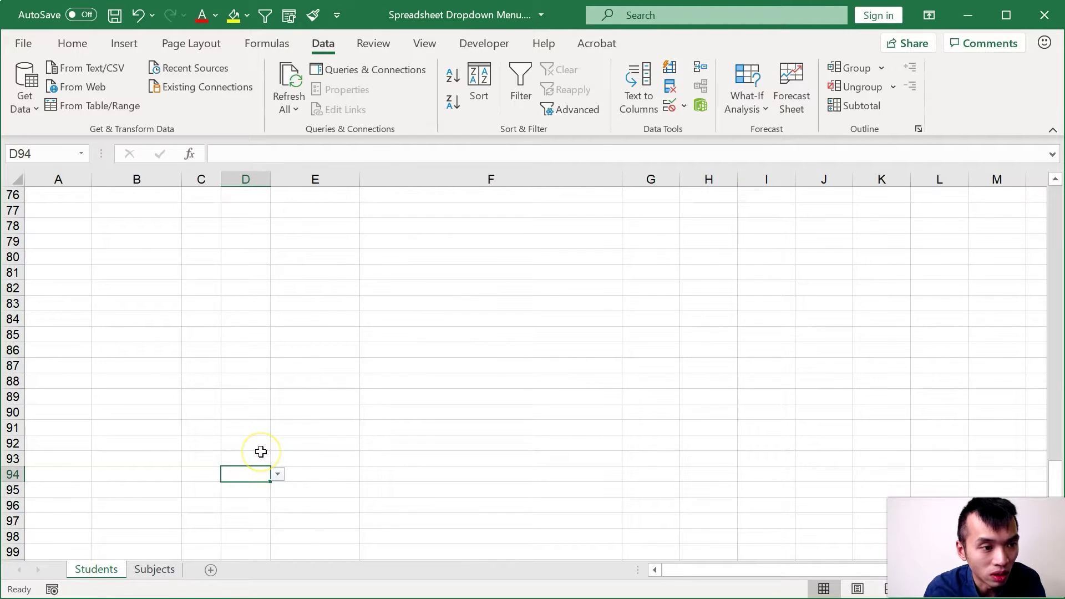
pyautogui.hotkey('ctrl', 'Down')
pyautogui.click(304, 551)
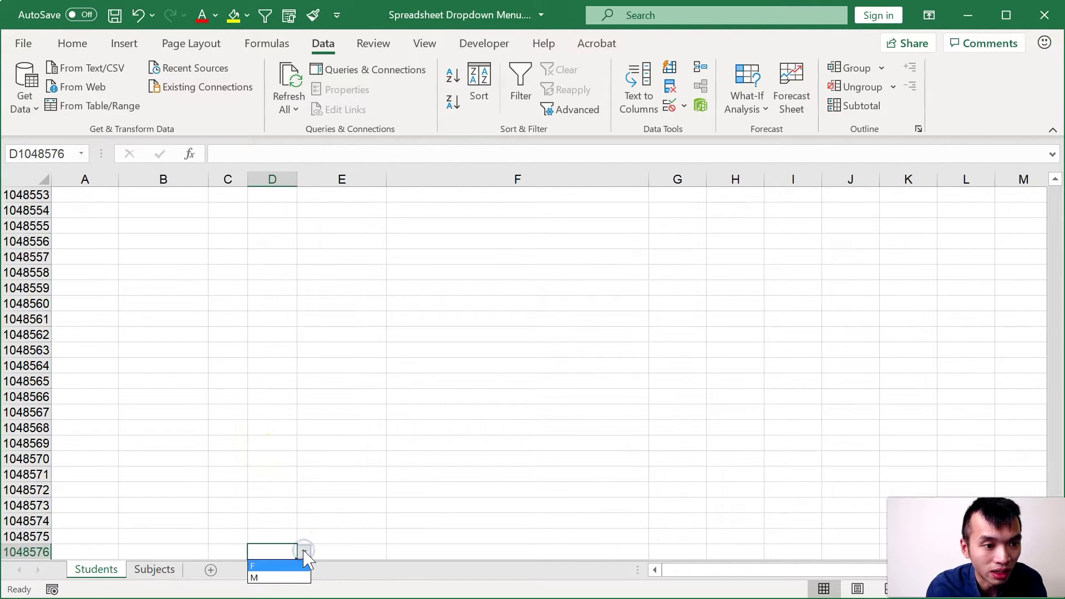
pyautogui.press('Escape')
pyautogui.hotkey('ctrl', 'Up')
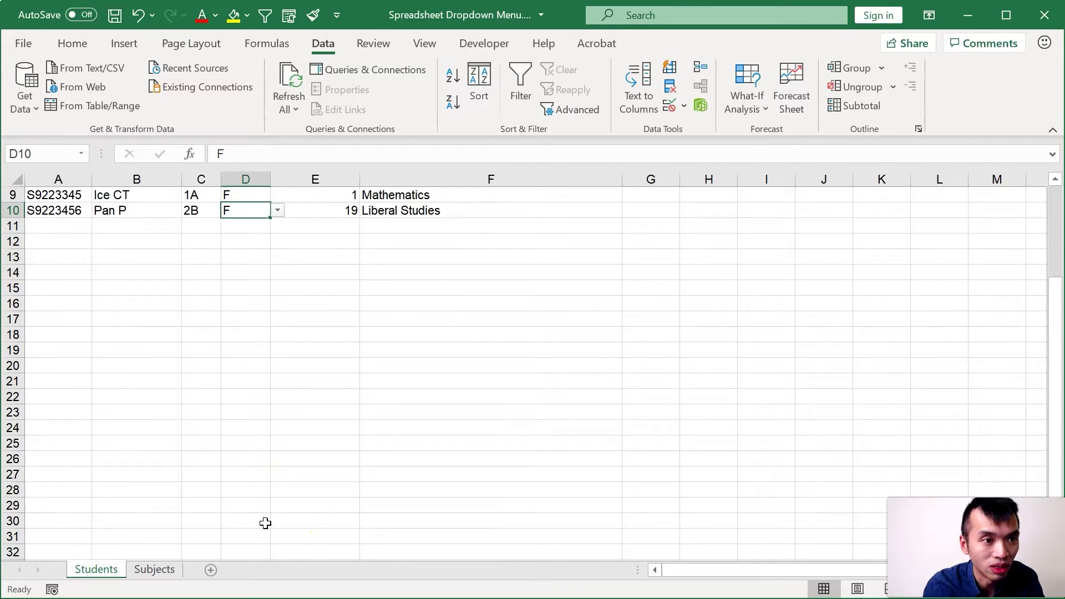
pyautogui.press('Up')
pyautogui.press('Up')
pyautogui.press('Up')
pyautogui.press('Up')
pyautogui.hotkey('ctrl', 'Up')
pyautogui.press('Down')
pyautogui.press('Down')
pyautogui.press('Down')
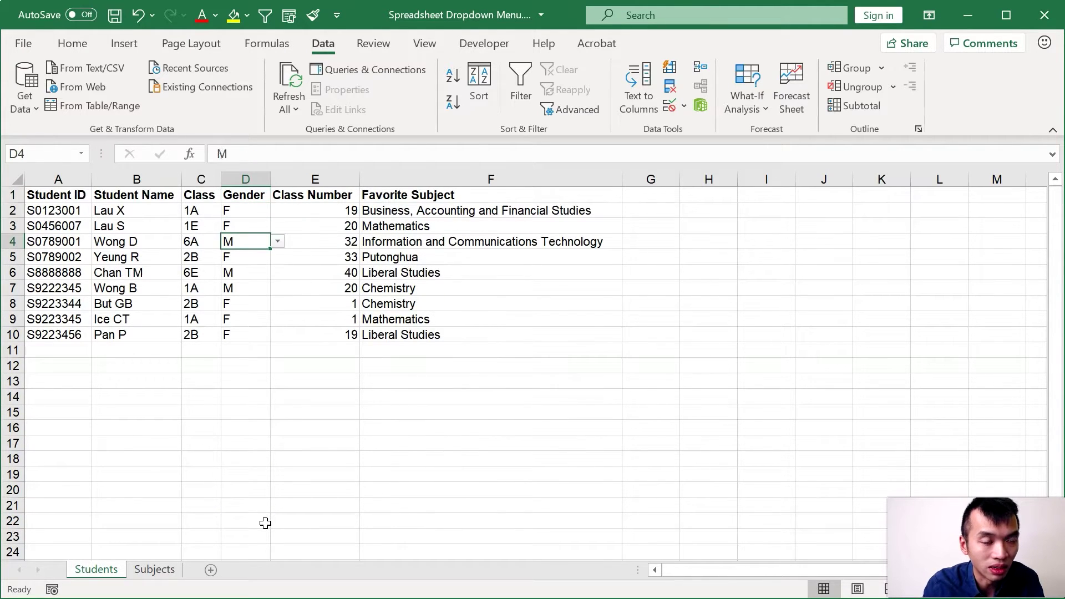
pyautogui.press('Down')
pyautogui.press('Down')
pyautogui.press('Down')
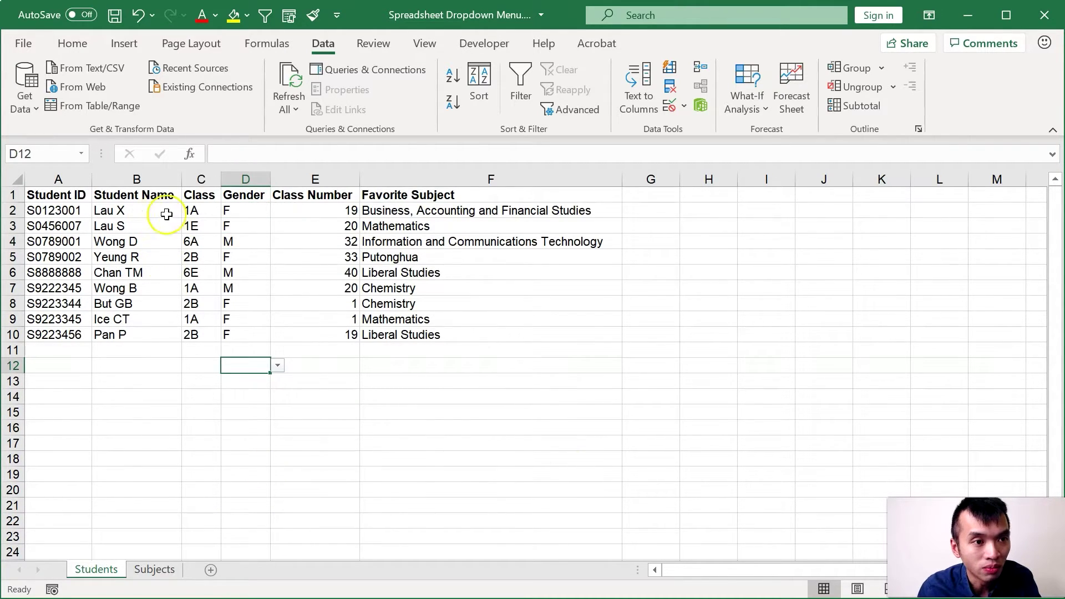
pyautogui.press('Down')
pyautogui.press('Down')
pyautogui.press('Down')
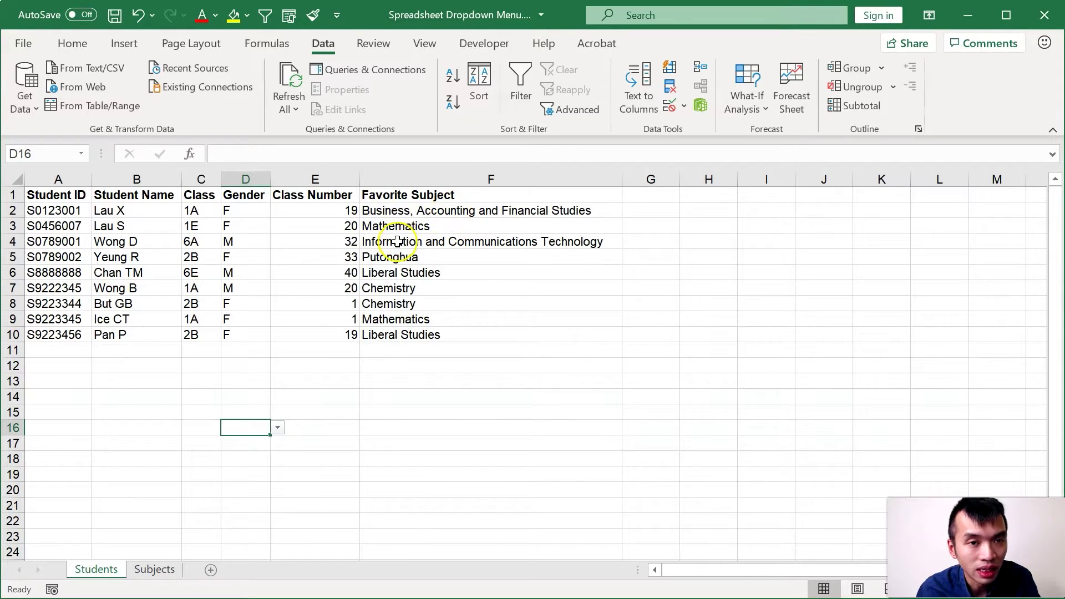
pyautogui.click(414, 210)
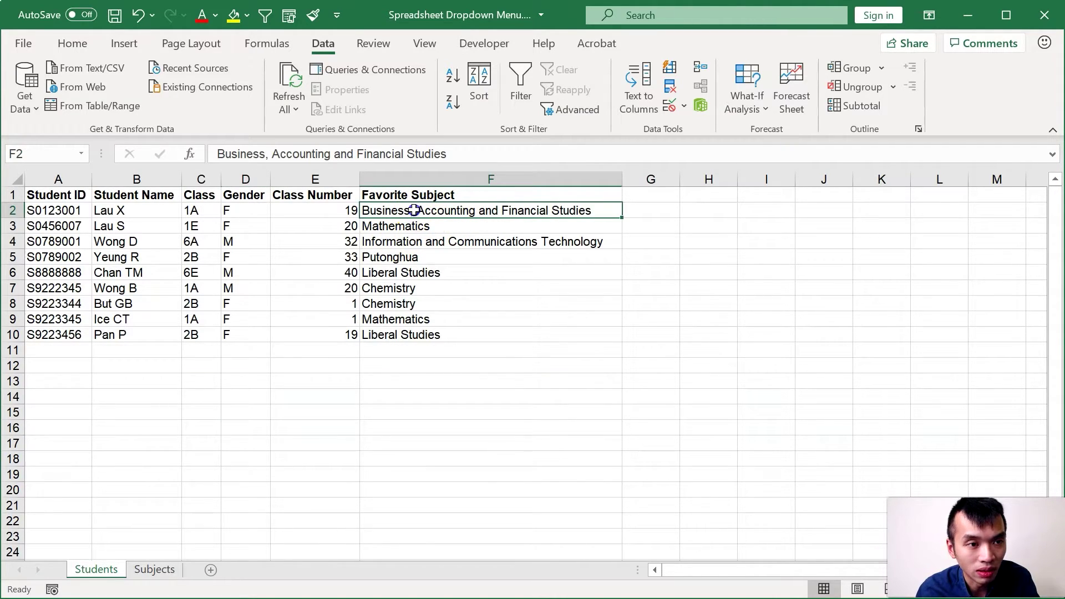
pyautogui.moveTo(414, 210); pyautogui.dragTo(432, 318)
pyautogui.click(432, 318)
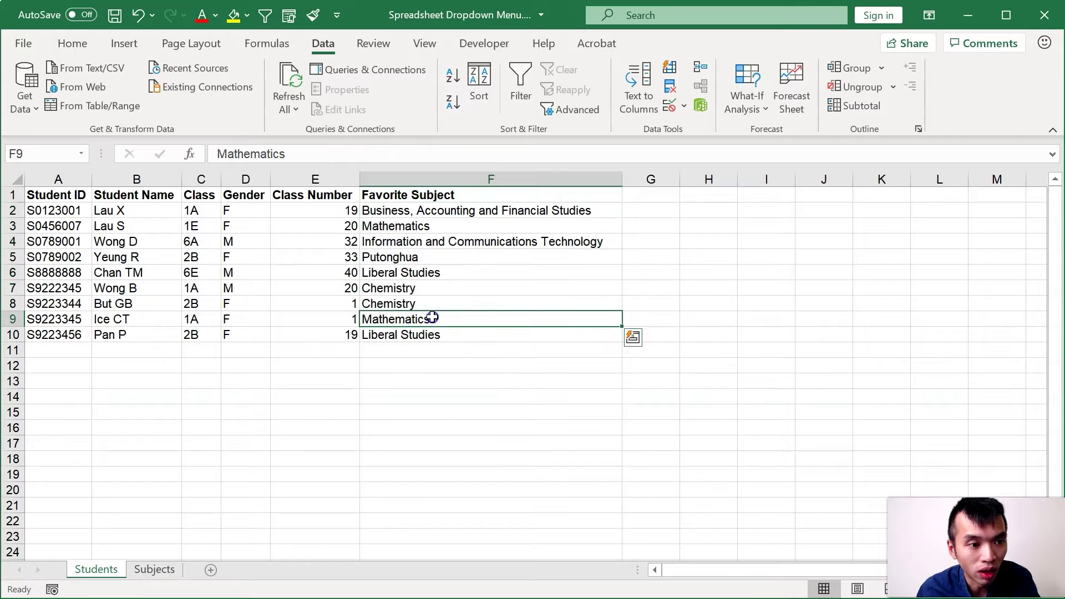
pyautogui.click(450, 226)
pyautogui.click(450, 212)
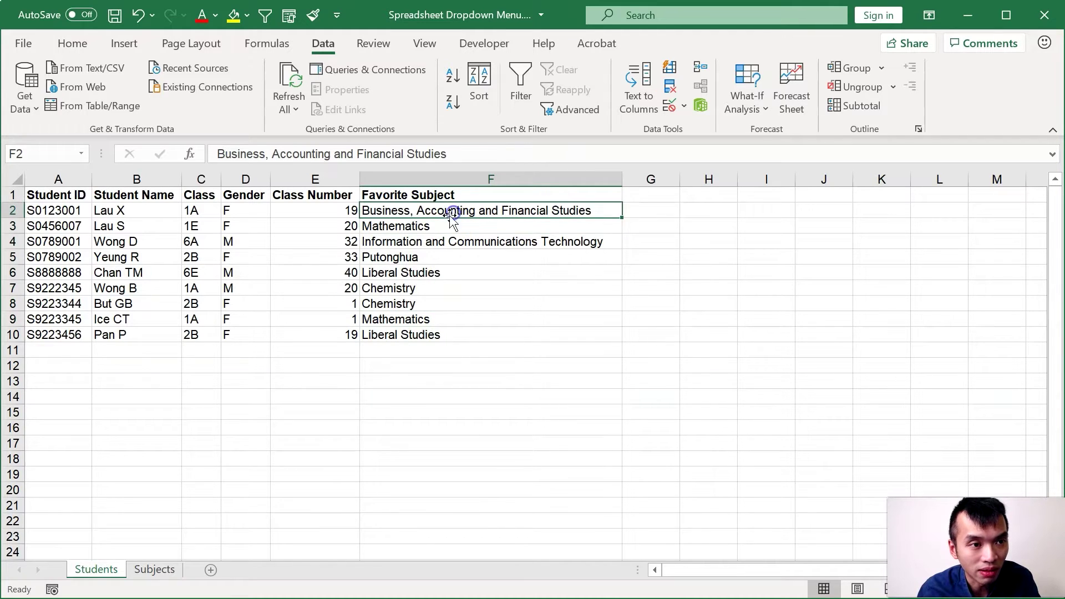
pyautogui.click(157, 570)
pyautogui.click(144, 226)
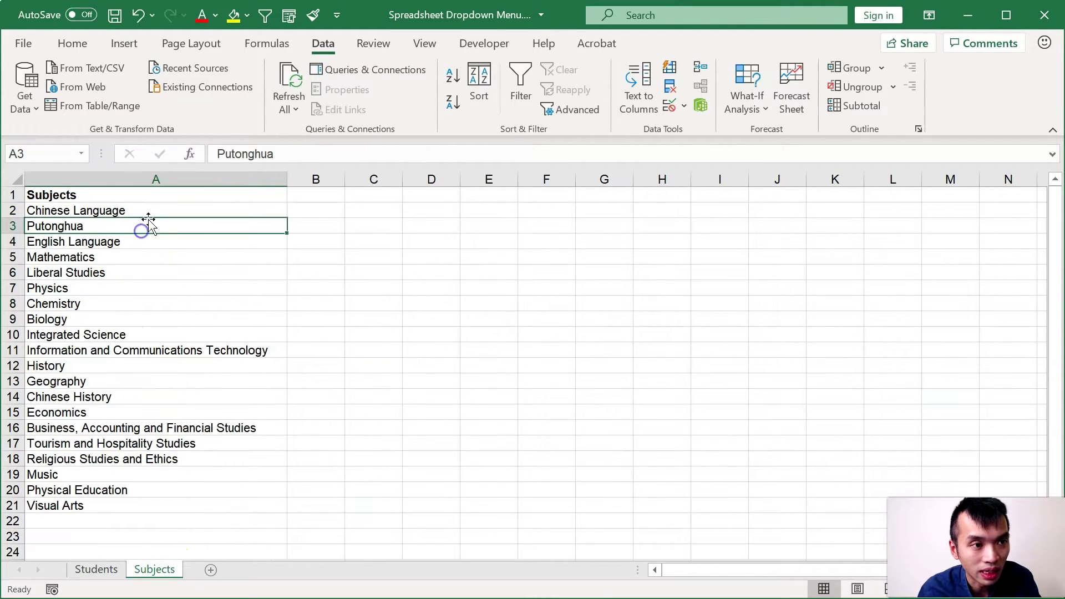
pyautogui.click(149, 212)
pyautogui.moveTo(149, 212); pyautogui.dragTo(176, 504)
pyautogui.click(100, 569)
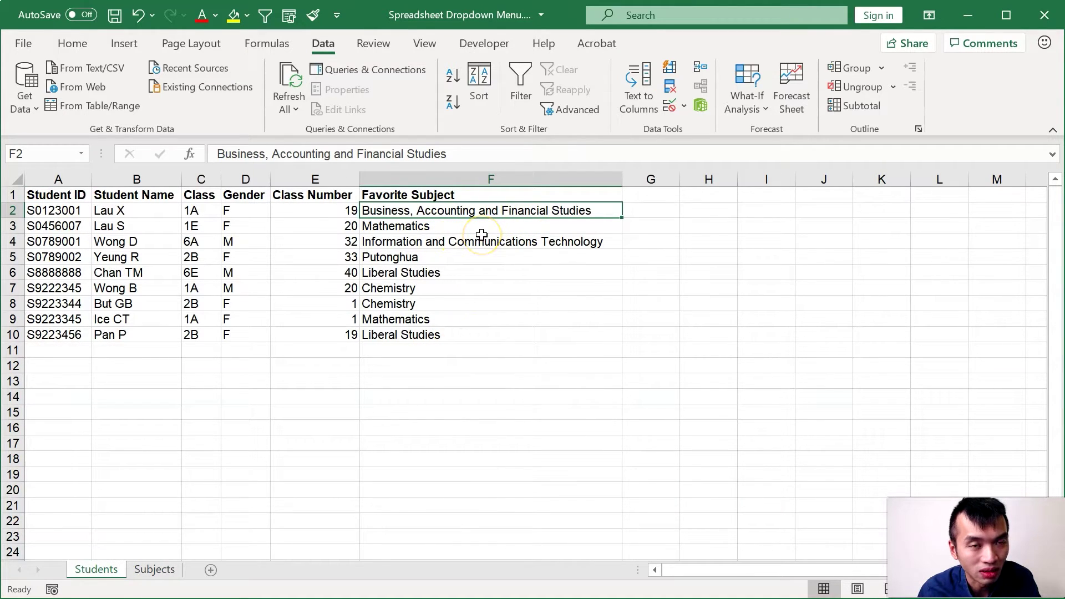
pyautogui.click(151, 569)
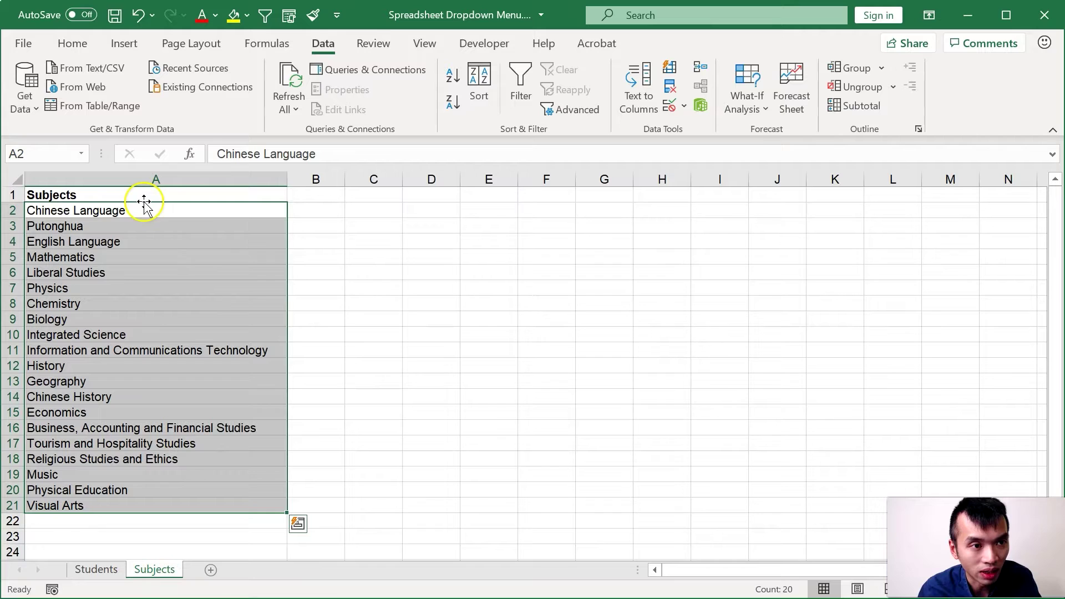
pyautogui.click(96, 569)
pyautogui.moveTo(422, 211); pyautogui.dragTo(416, 332)
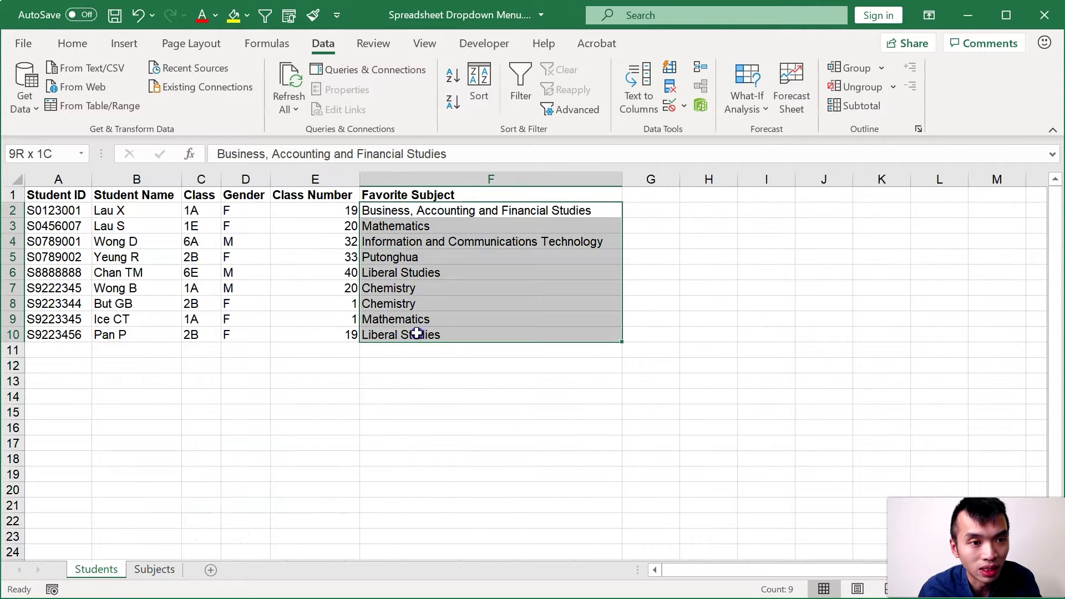
pyautogui.click(428, 283)
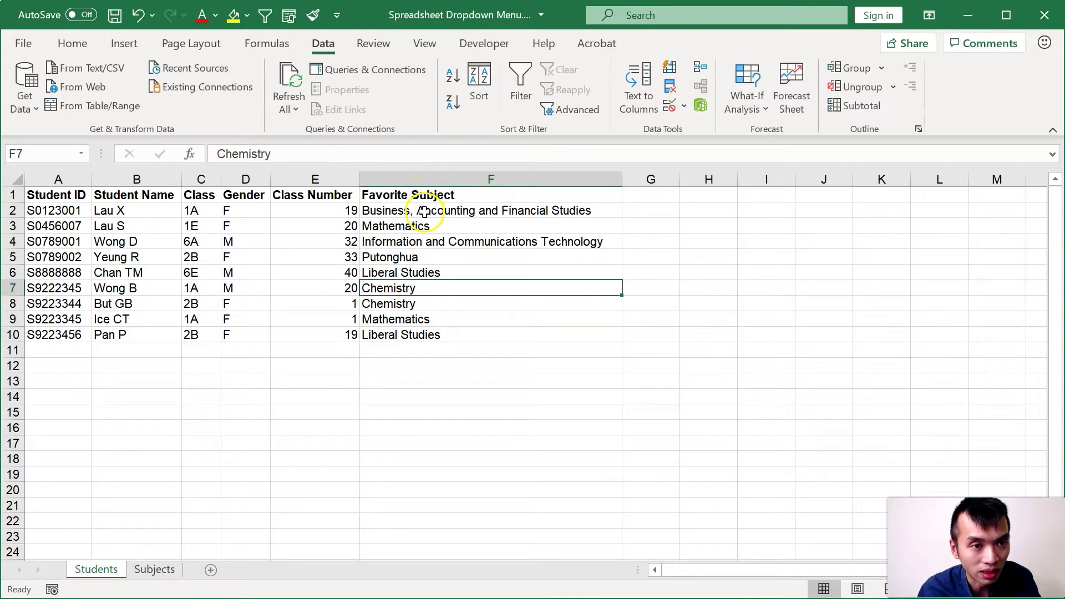
pyautogui.click(423, 179)
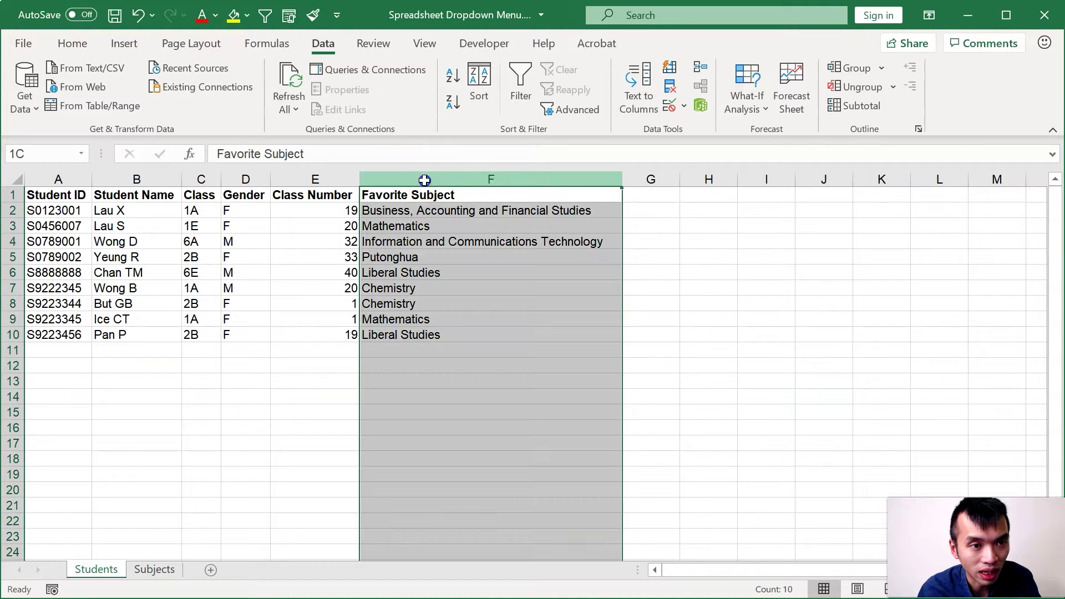
# - Set column F validation to a List sourced from Subjects!$A$2:$A$30
pyautogui.click(670, 106)
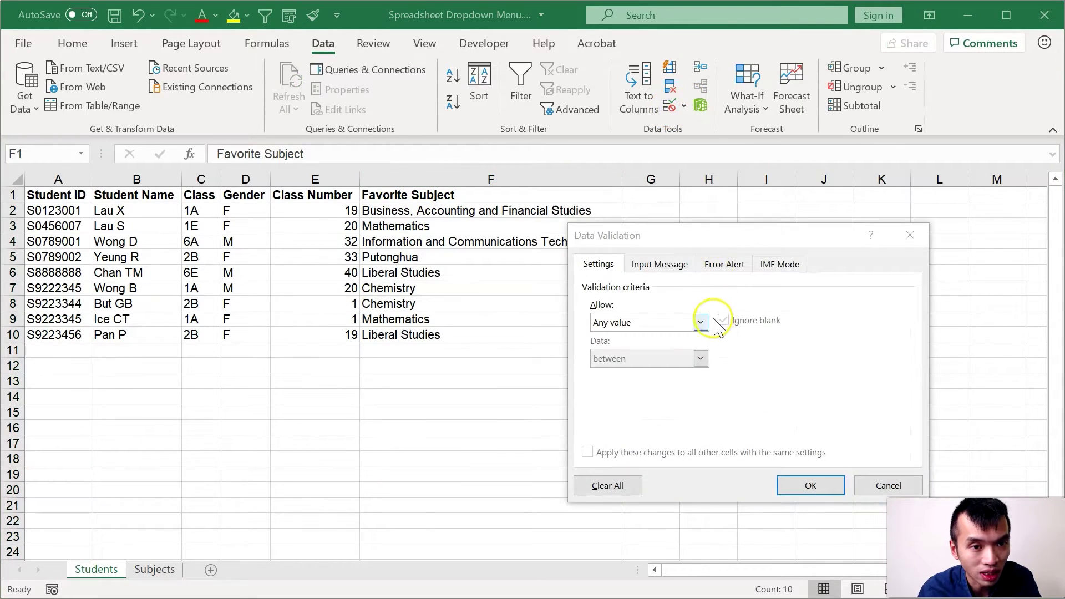
pyautogui.click(669, 322)
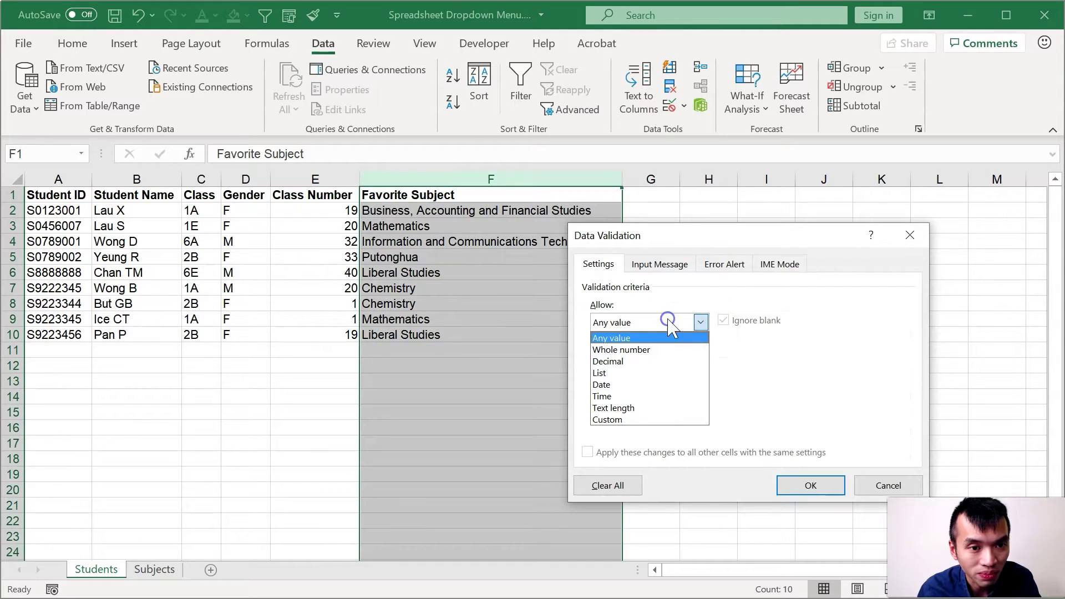
pyautogui.click(668, 372)
pyautogui.click(720, 394)
pyautogui.click(814, 394)
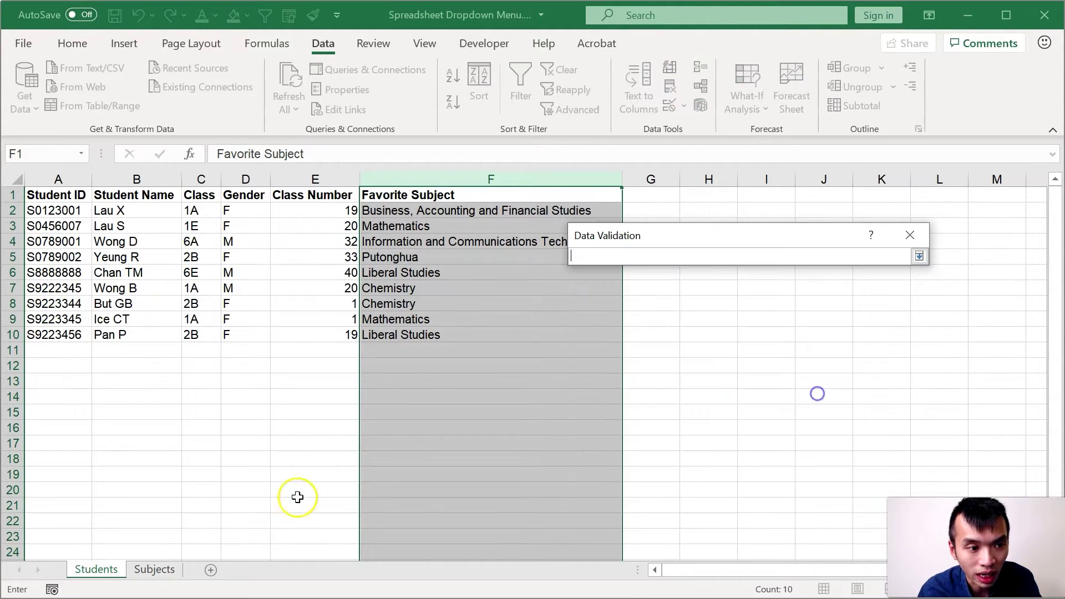
pyautogui.click(154, 570)
pyautogui.moveTo(138, 212); pyautogui.dragTo(149, 527)
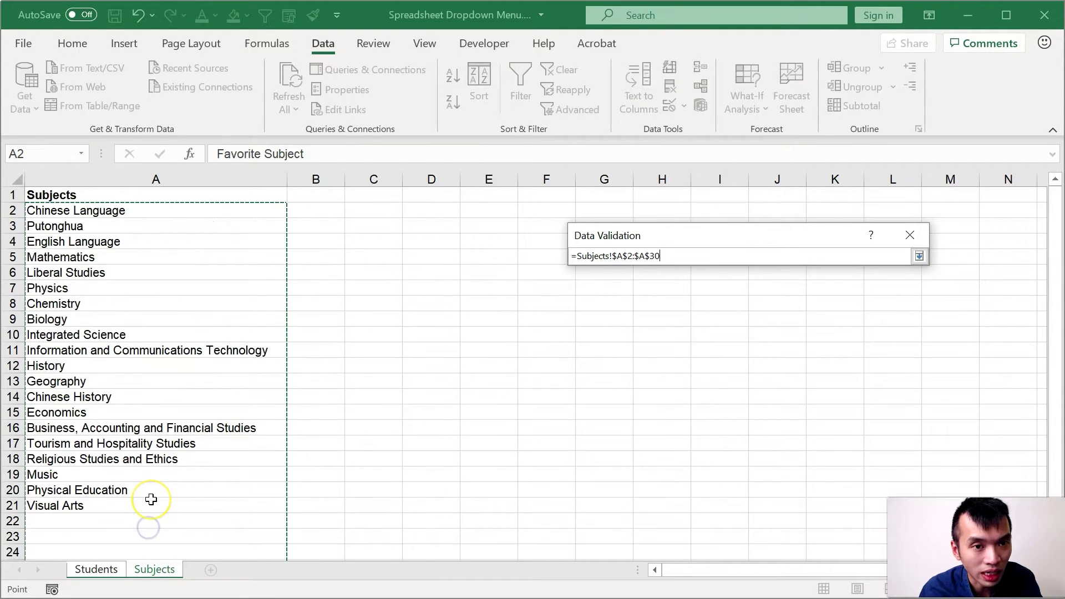
pyautogui.scroll(-4, 151, 499)
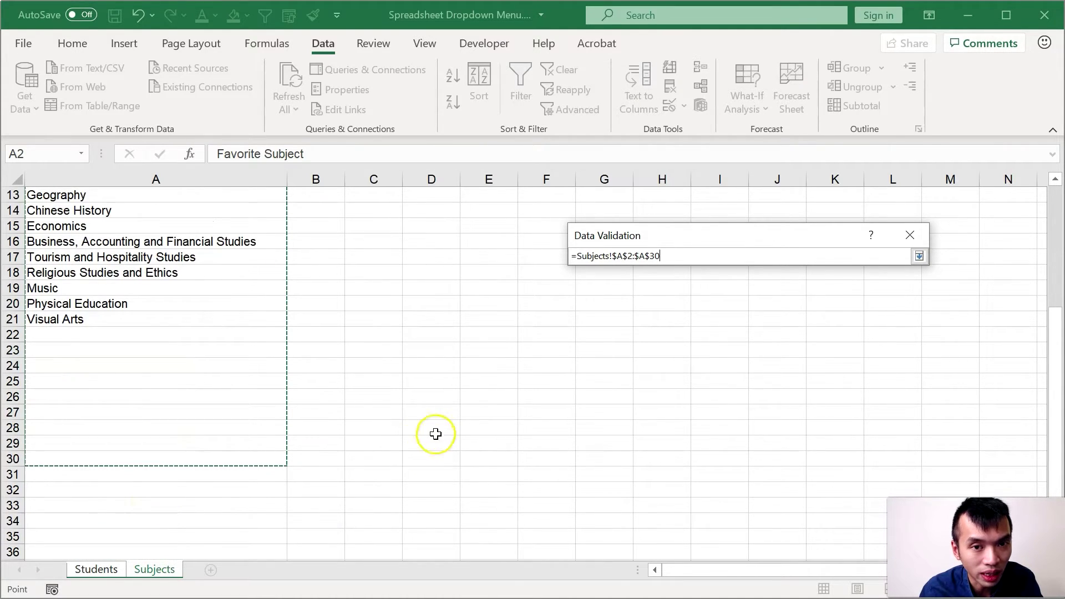
pyautogui.click(919, 256)
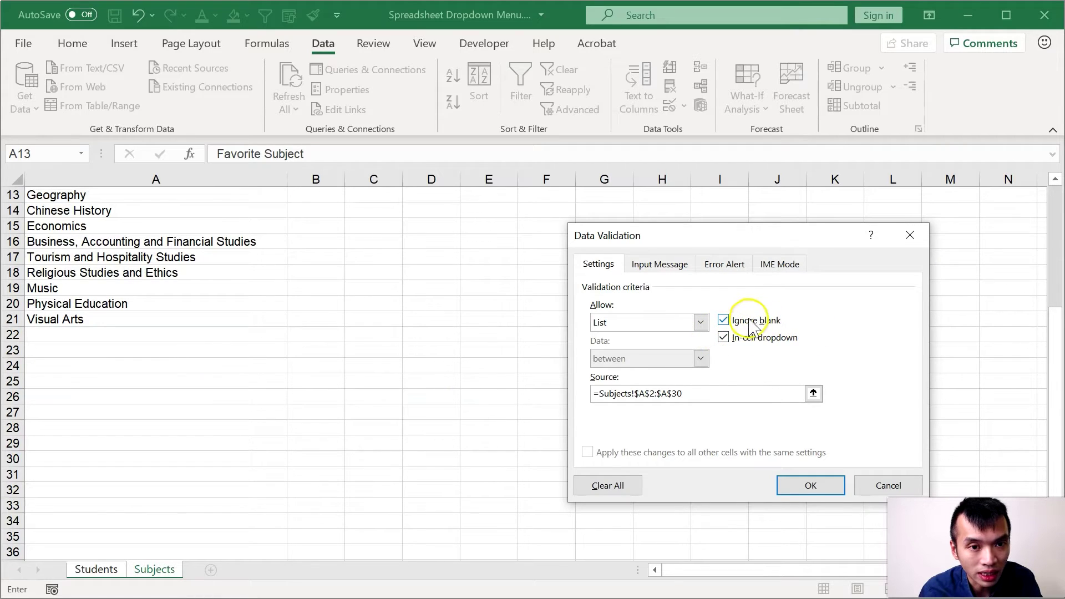
pyautogui.click(810, 486)
pyautogui.click(629, 210)
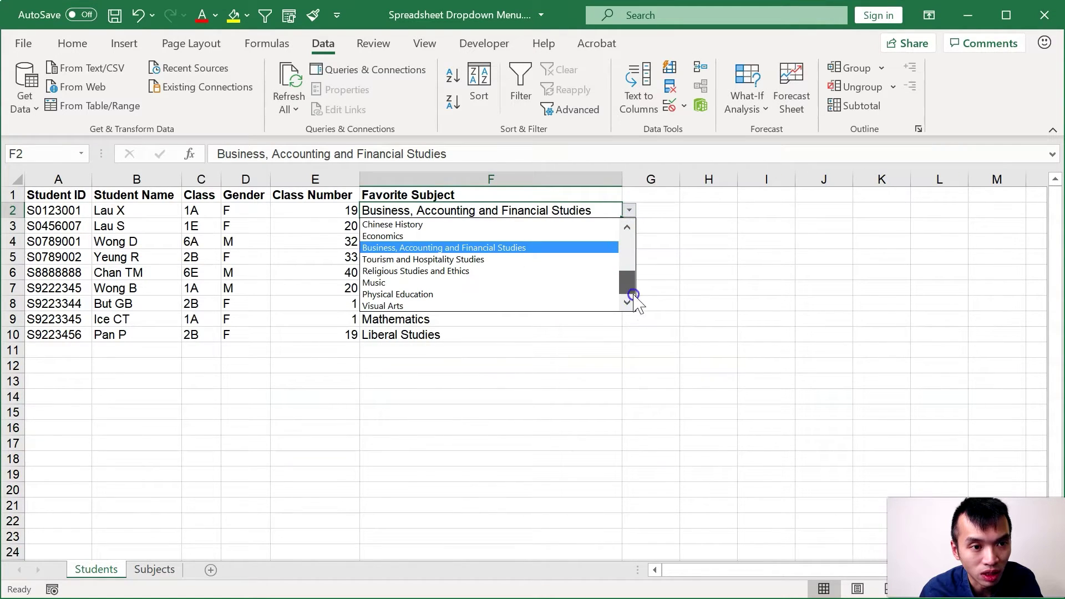
# - Browse F2's subject choices and close the list without changing anything
pyautogui.moveTo(634, 296)
pyautogui.mouseDown()
pyautogui.moveTo(629, 211)
pyautogui.moveTo(629, 326)
pyautogui.moveTo(632, 197)
pyautogui.mouseUp()
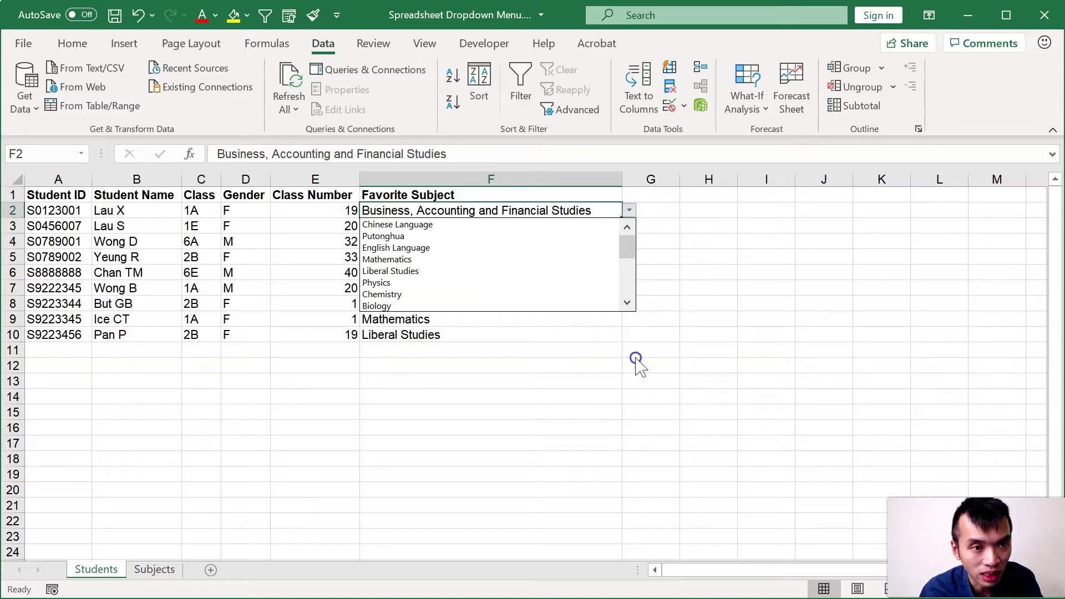
pyautogui.moveTo(628, 247); pyautogui.dragTo(631, 283)
pyautogui.click(636, 226)
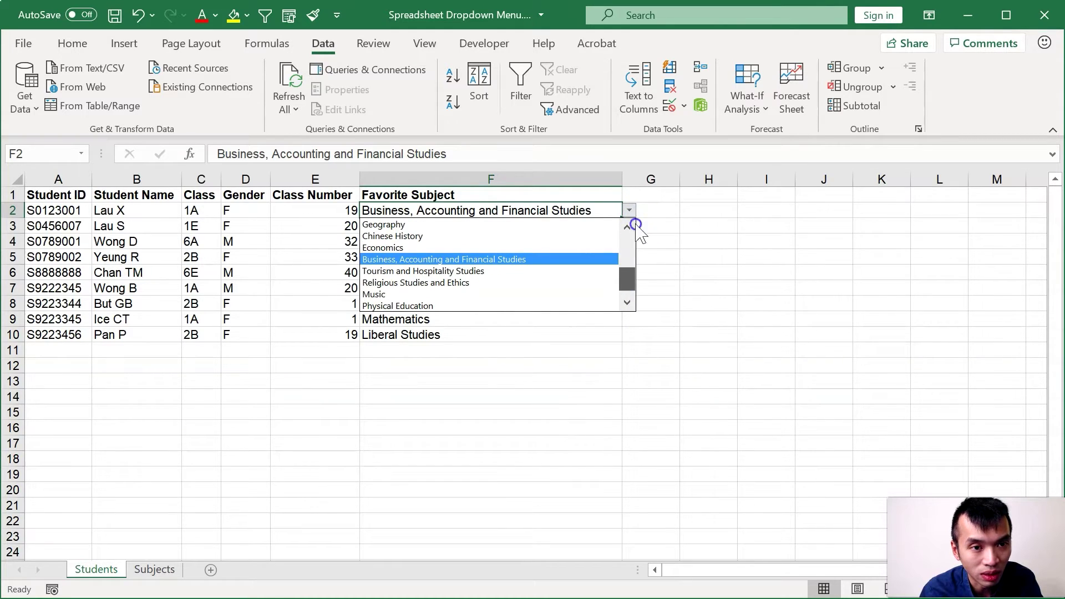
pyautogui.click(627, 226)
# - Add ABC in cell A22 of the Subjects sheet
pyautogui.click(154, 569)
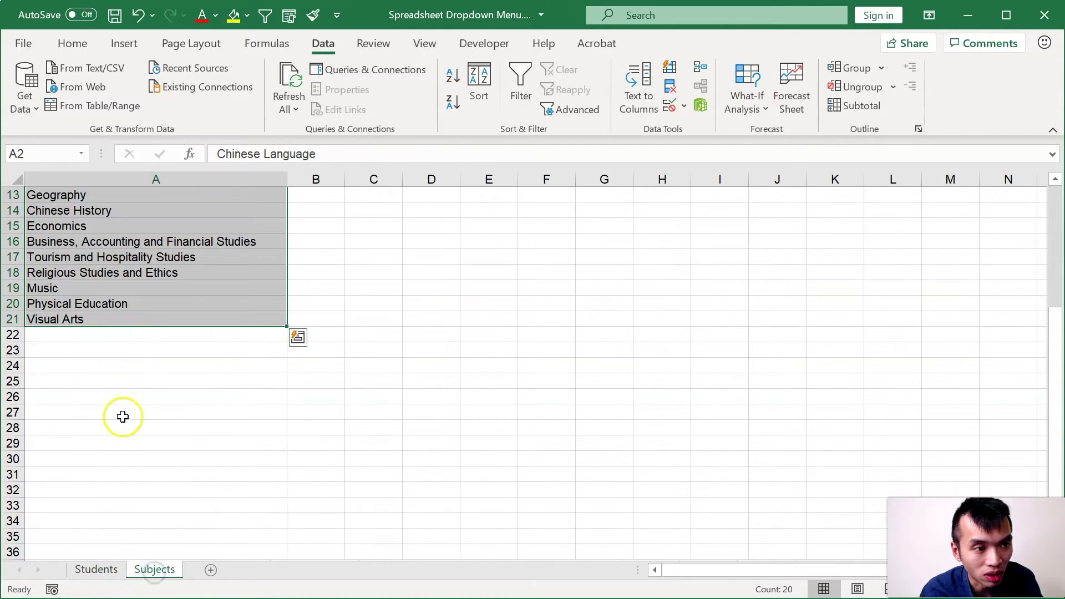
pyautogui.click(116, 333)
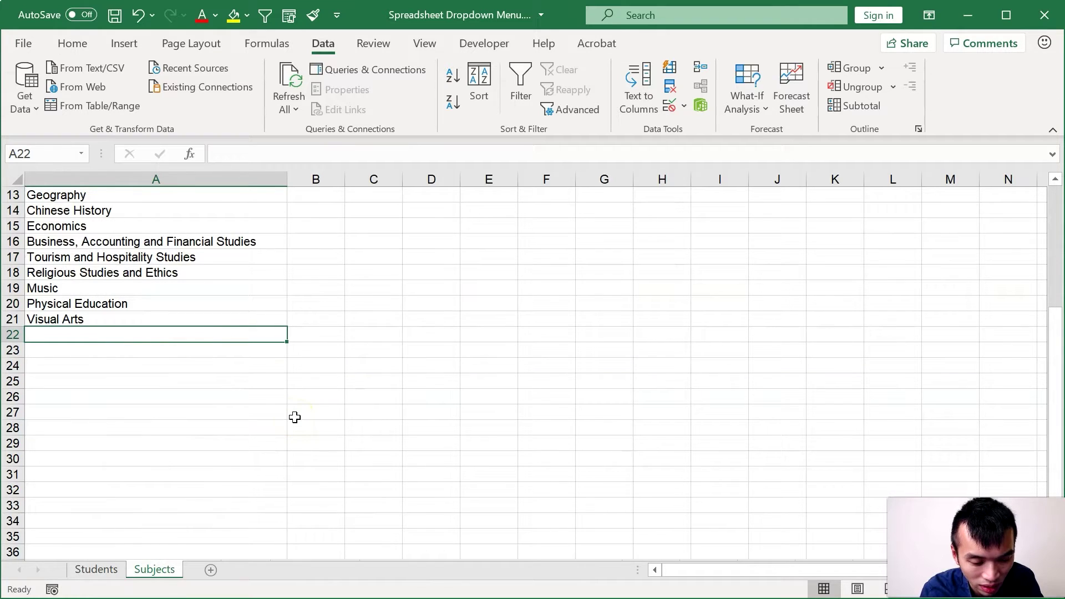
pyautogui.write('ABC')
pyautogui.press('Return')
pyautogui.hotkey('ctrl', 'pageup')
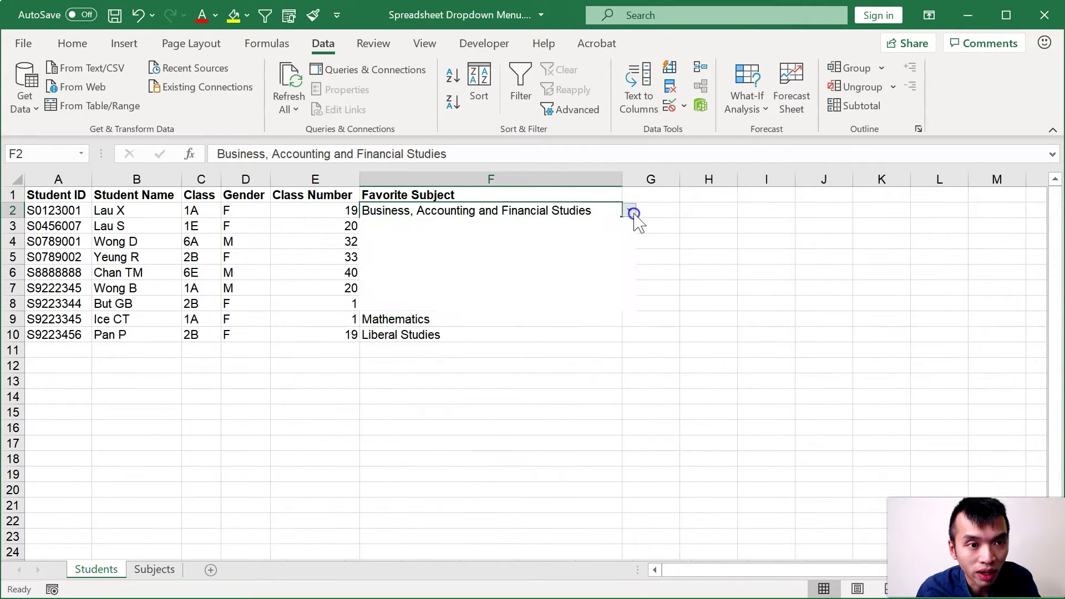
# - Check F2's subject dropdown for ABC, leaving F2 as Business, Accounting and Financial Studies
pyautogui.click(632, 212)
pyautogui.click(628, 283)
pyautogui.moveTo(626, 293)
pyautogui.mouseDown()
pyautogui.moveTo(630, 222)
pyautogui.moveTo(626, 291)
pyautogui.mouseUp()
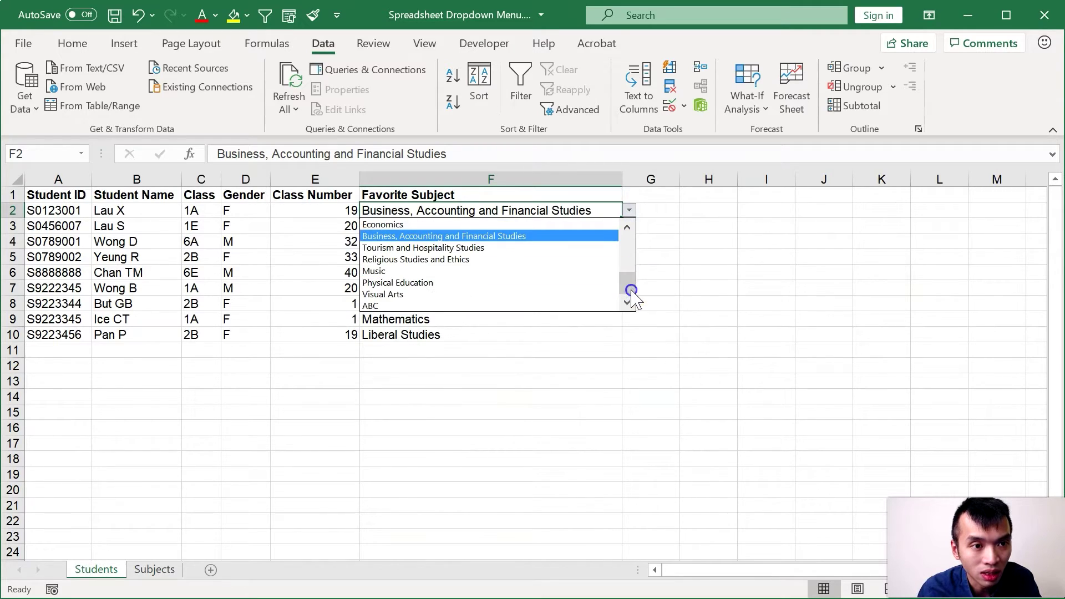
pyautogui.click(494, 306)
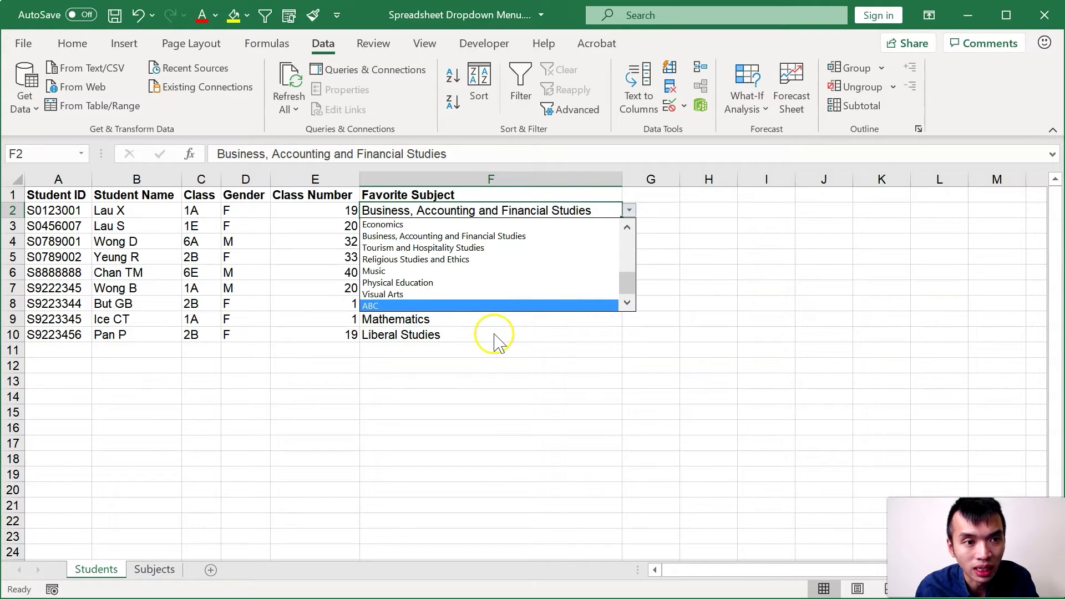
pyautogui.press('Escape')
# - Change header F1's data validation to Any value
pyautogui.click(604, 195)
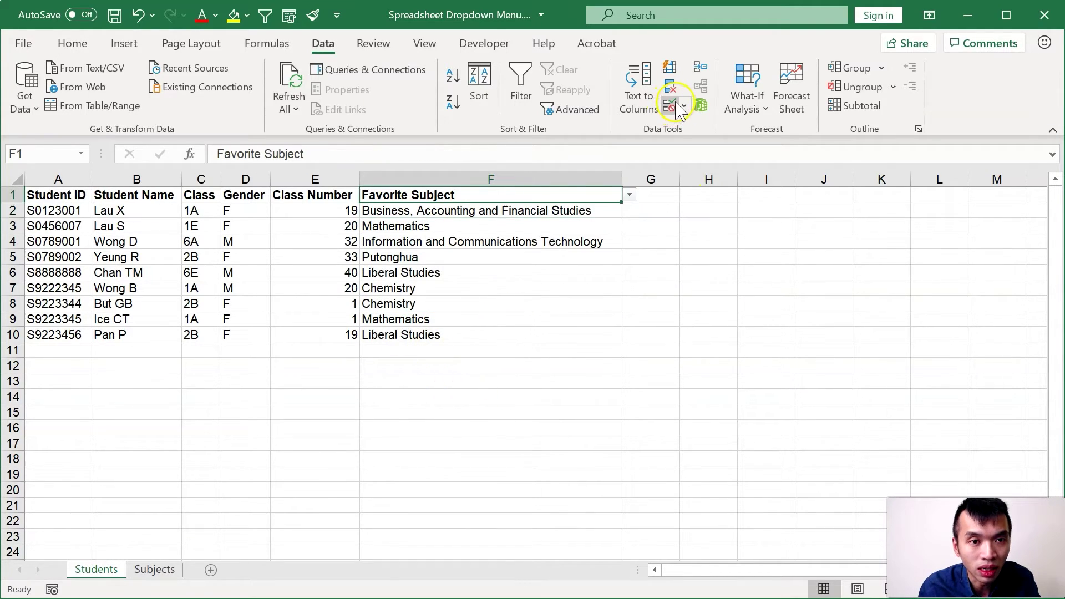
pyautogui.click(678, 105)
pyautogui.click(678, 326)
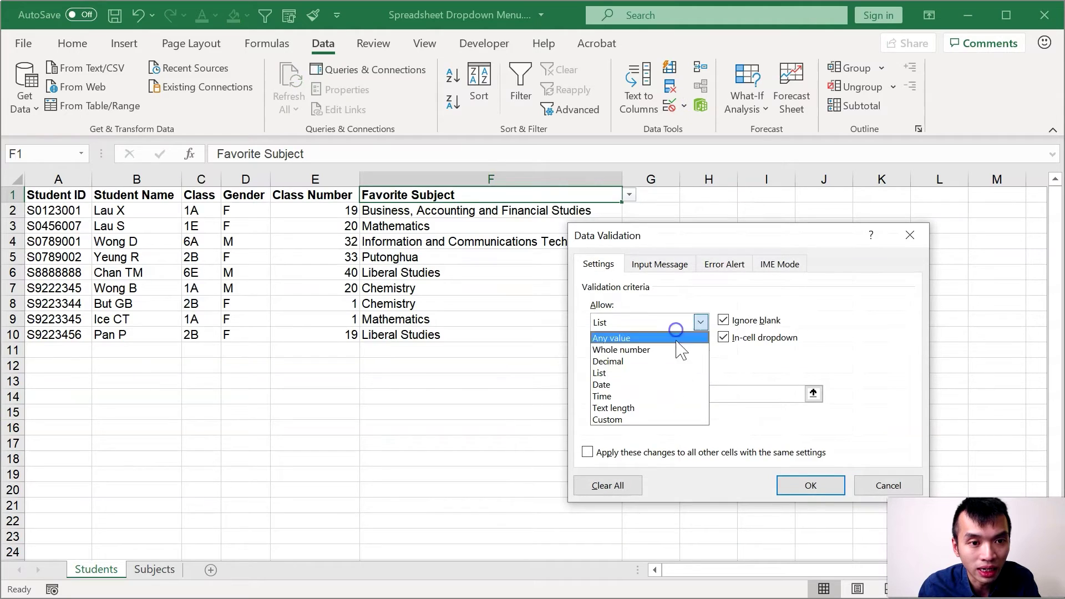
pyautogui.click(684, 338)
pyautogui.click(807, 483)
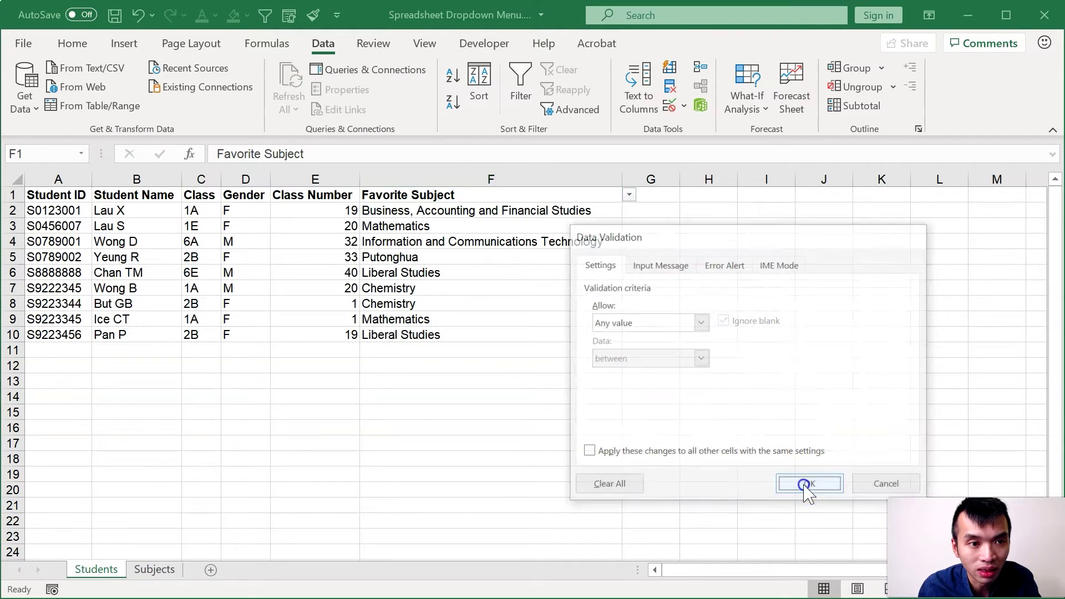
# - Confirm empty F11 still offers the subject choices, then select Gender cells D10 and D11
pyautogui.scroll(-2, 557, 350)
pyautogui.click(558, 350)
pyautogui.scroll(-6, 557, 350)
pyautogui.click(558, 350)
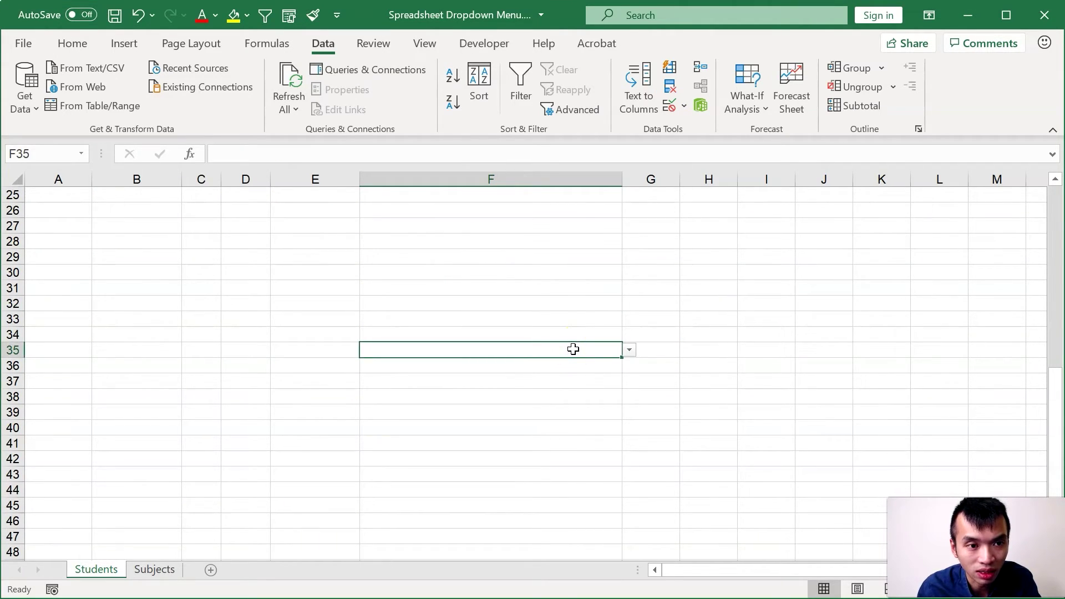
pyautogui.scroll(8, 574, 350)
pyautogui.click(576, 351)
pyautogui.click(630, 350)
pyautogui.moveTo(625, 397)
pyautogui.mouseDown()
pyautogui.moveTo(630, 423)
pyautogui.moveTo(623, 316)
pyautogui.mouseUp()
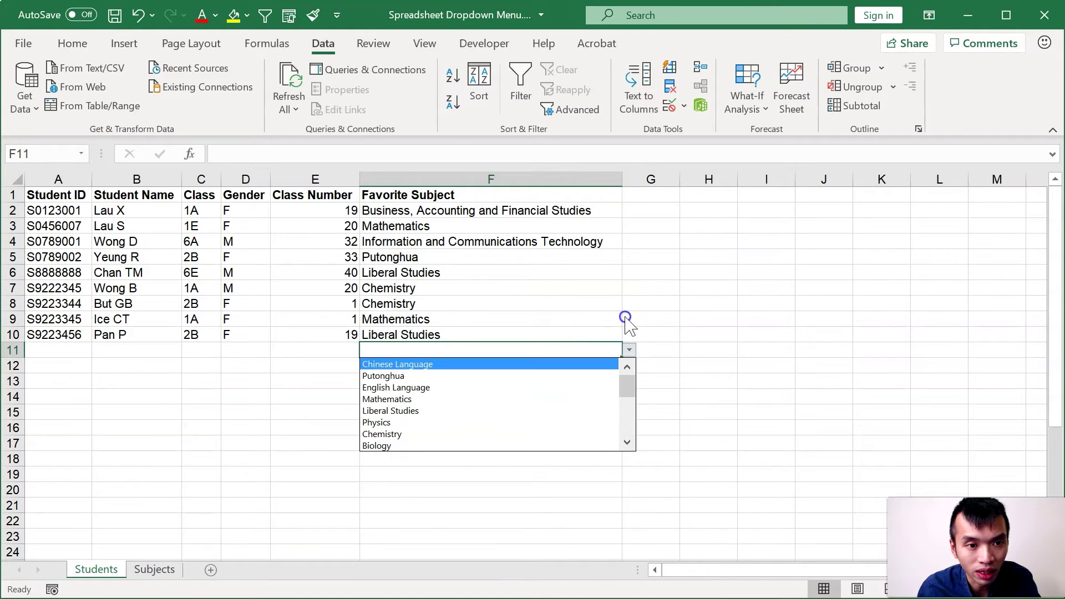
pyautogui.click(625, 316)
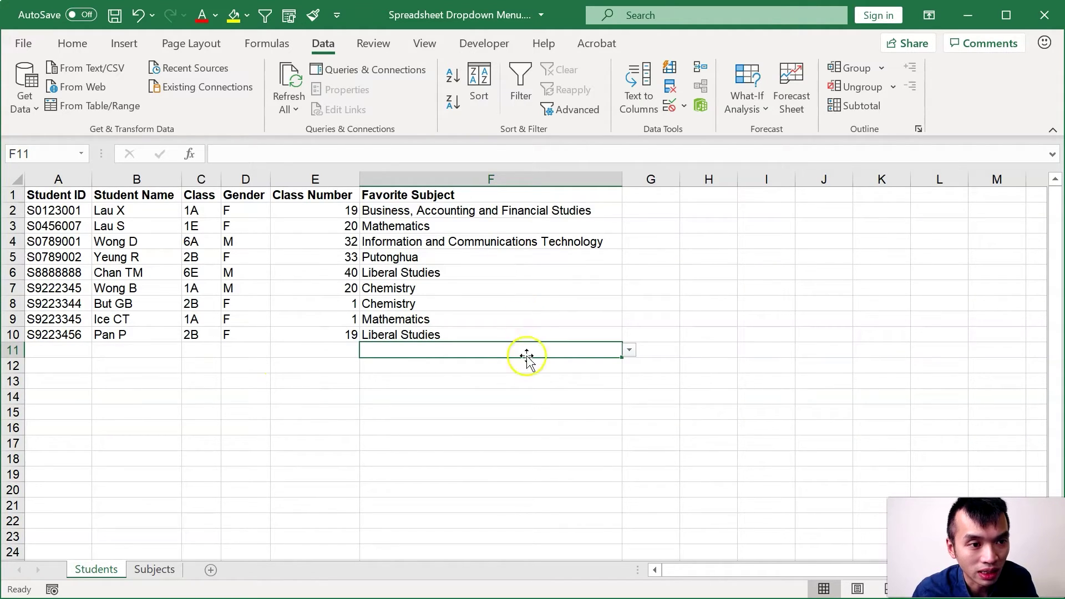
pyautogui.click(253, 336)
pyautogui.click(245, 354)
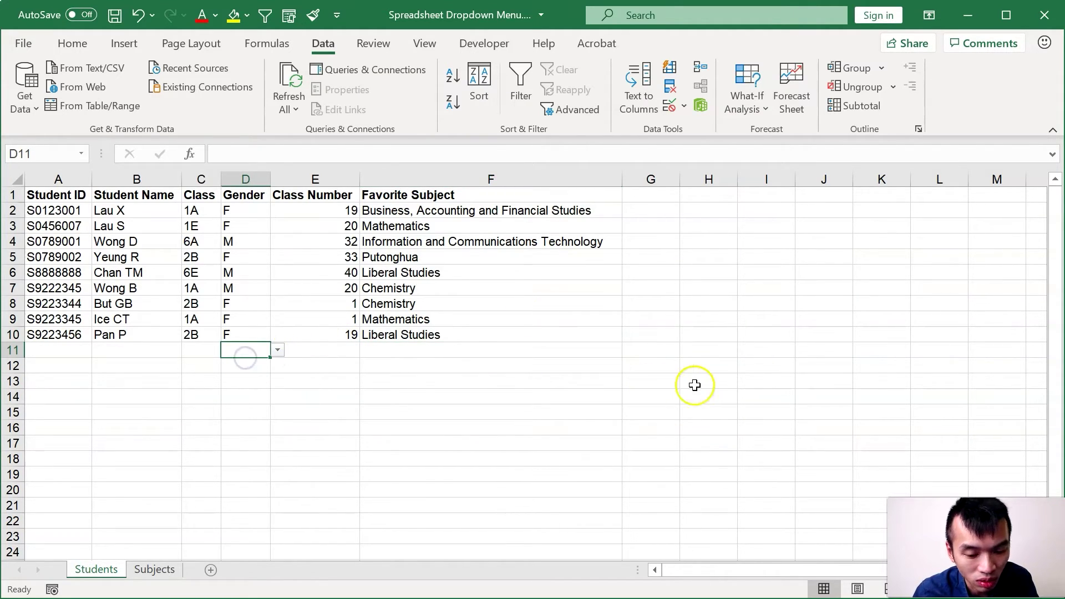
# - Enter ICT in F11, get it rejected by the subject validation, and retry
pyautogui.click(399, 351)
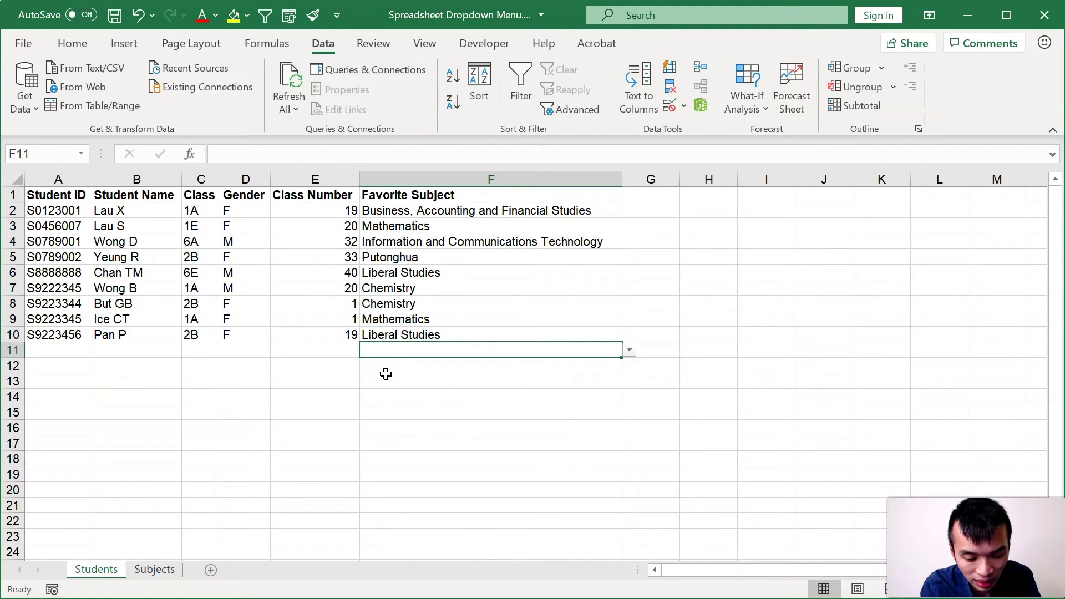
pyautogui.write('ICT')
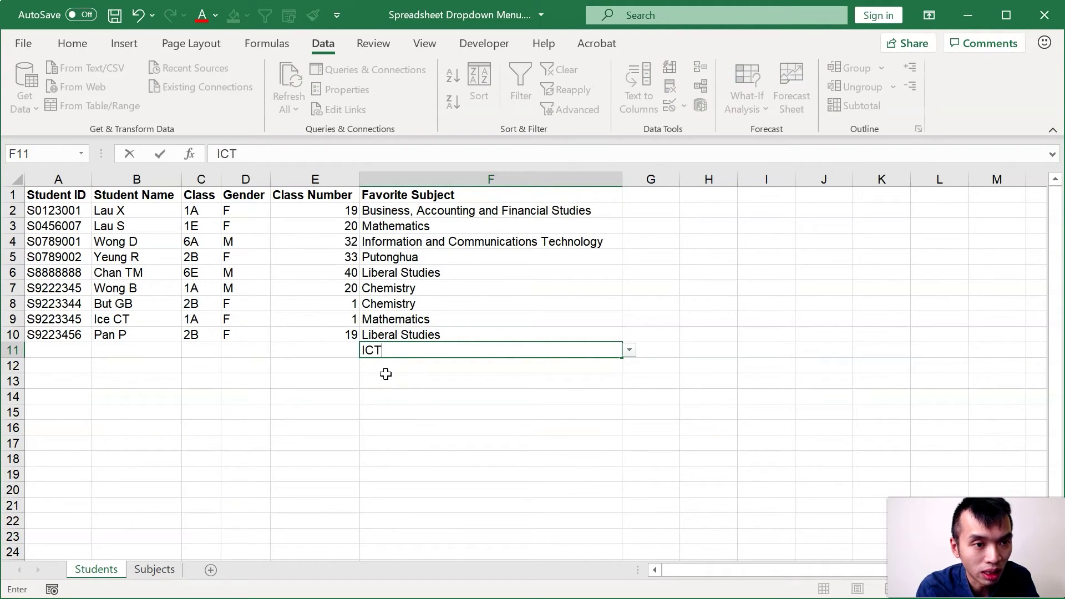
pyautogui.press('Return')
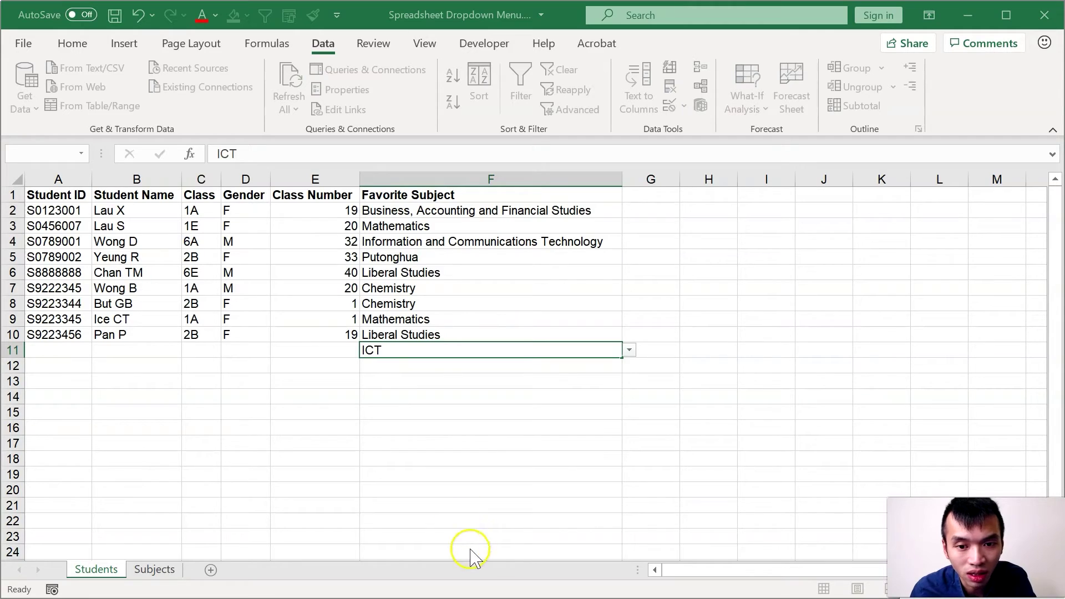
pyautogui.moveTo(744, 278)
pyautogui.mouseDown()
pyautogui.moveTo(788, 319)
pyautogui.moveTo(878, 319)
pyautogui.mouseUp()
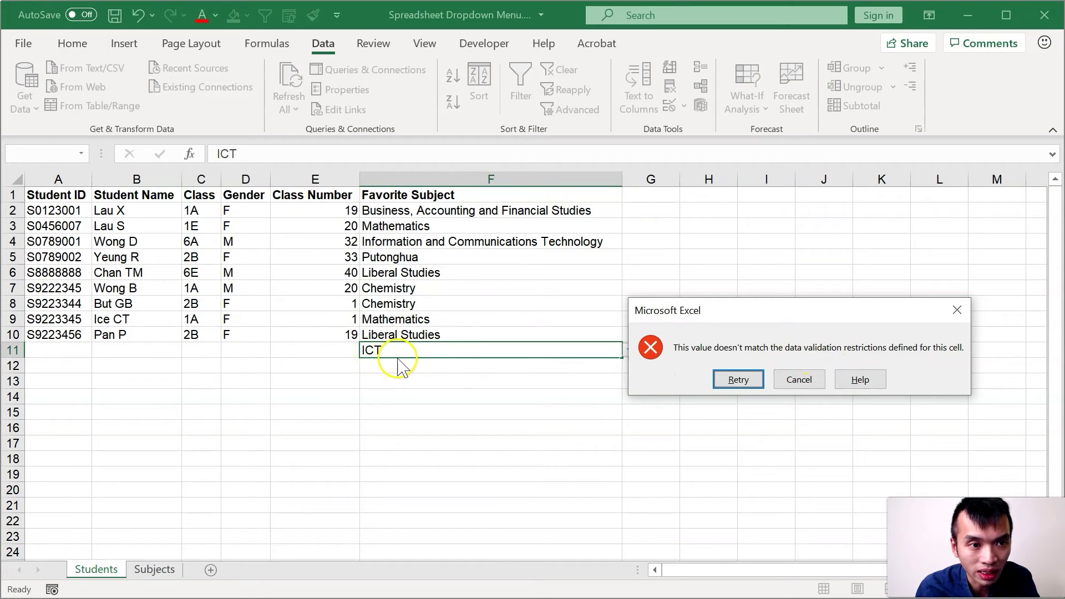
pyautogui.click(737, 381)
pyautogui.press('Escape')
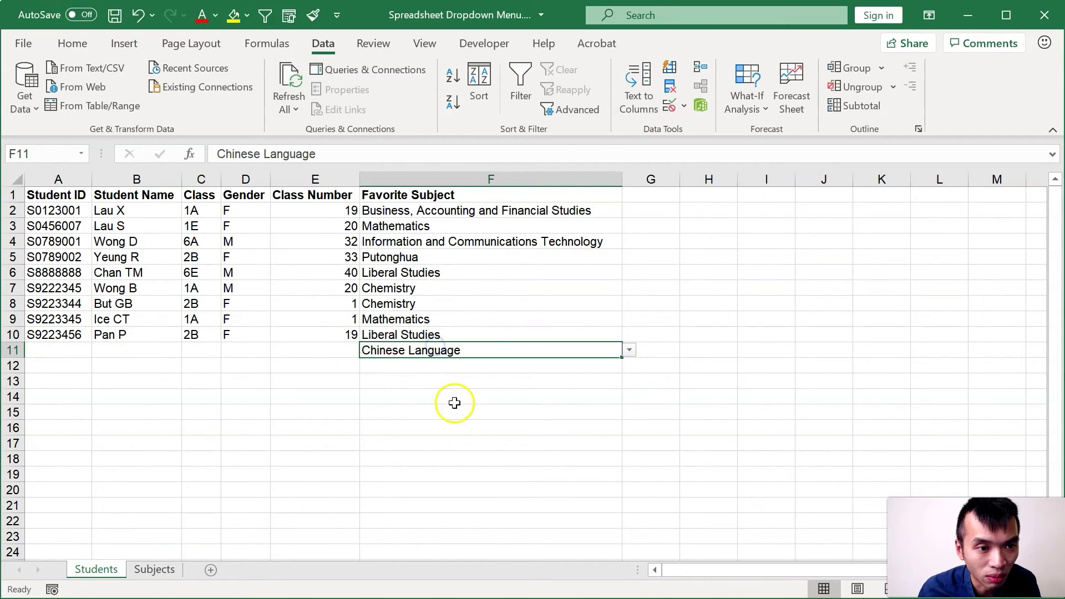